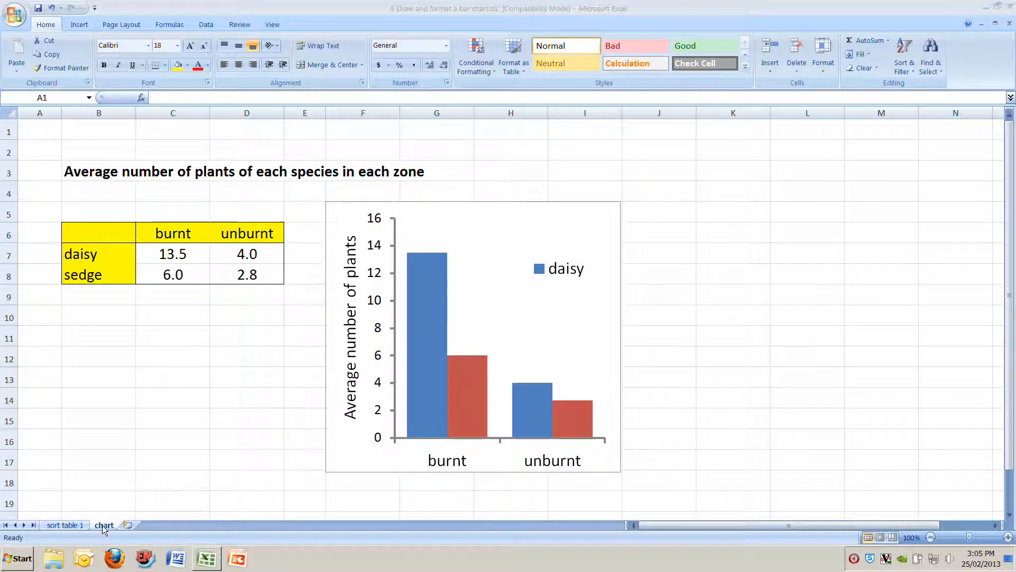
# Step: Review the seedling data on the sort table 1 sheet and the averages table B6:D8 on the chart sheet
pyautogui.click(64, 525)
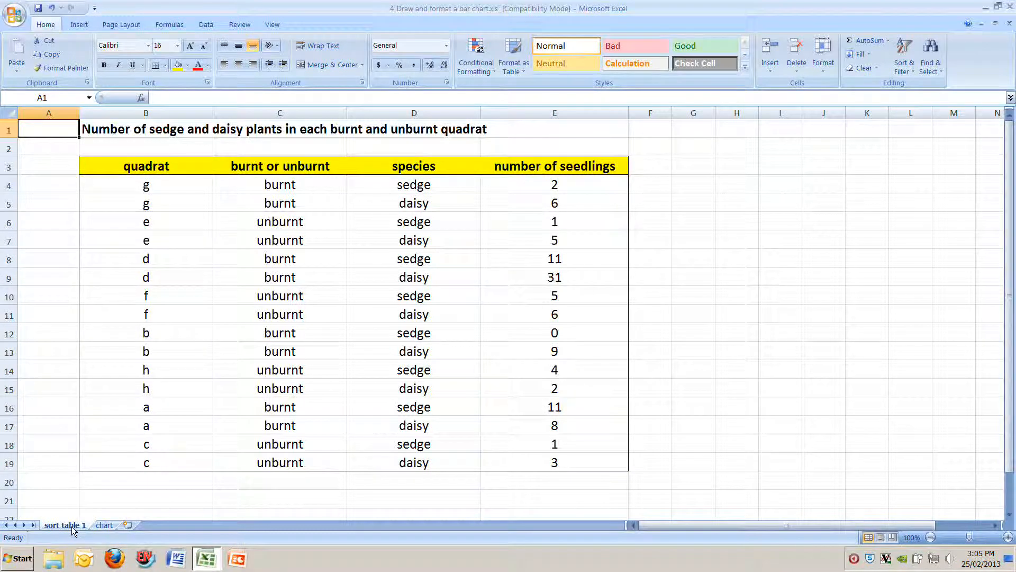
pyautogui.click(103, 526)
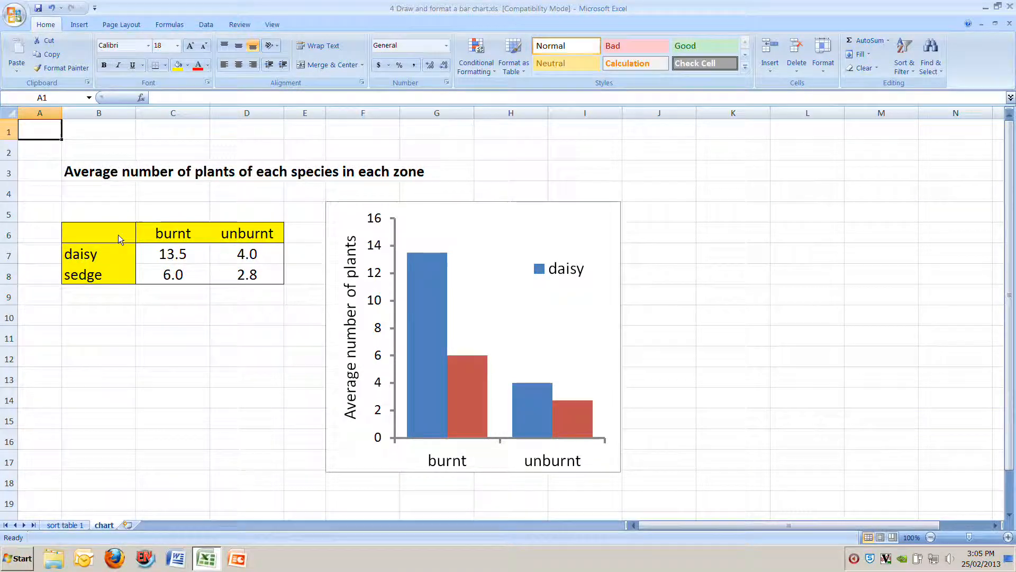
pyautogui.moveTo(118, 234); pyautogui.dragTo(230, 267)
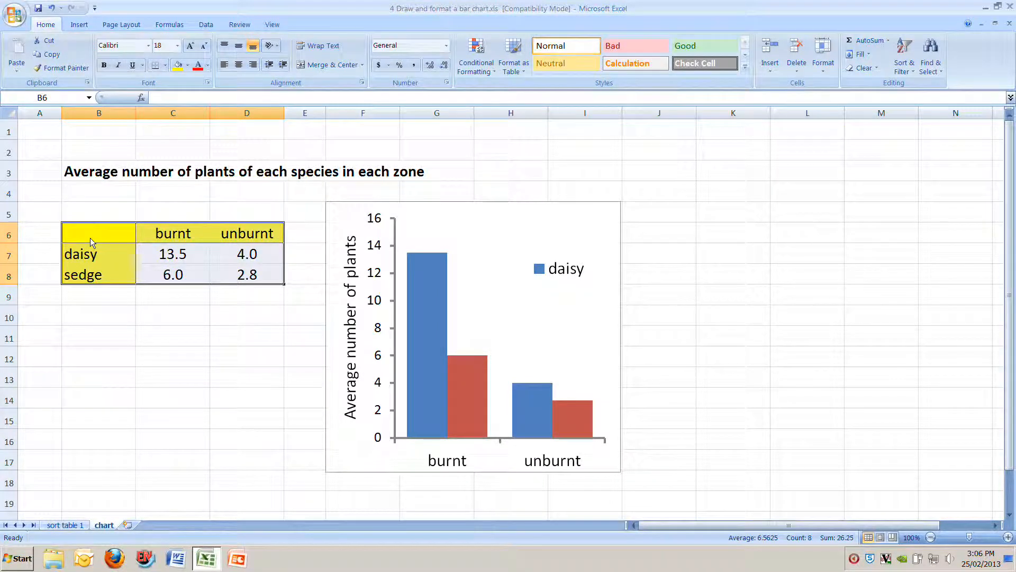
pyautogui.click(127, 354)
pyautogui.moveTo(100, 233); pyautogui.dragTo(246, 274)
# Step: Try a red fill on the empty corner cell B6 and undo it
pyautogui.click(99, 236)
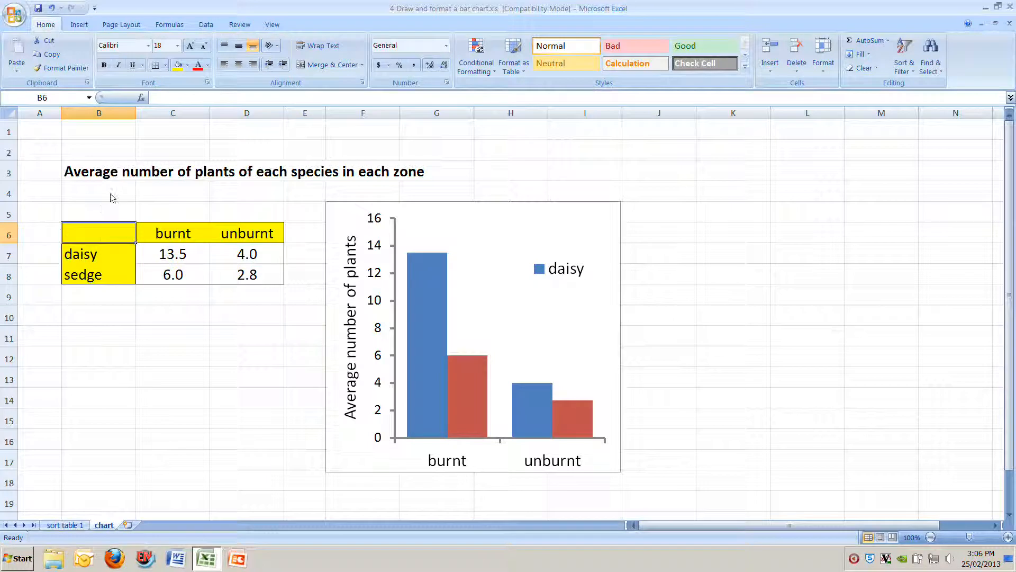
pyautogui.click(189, 65)
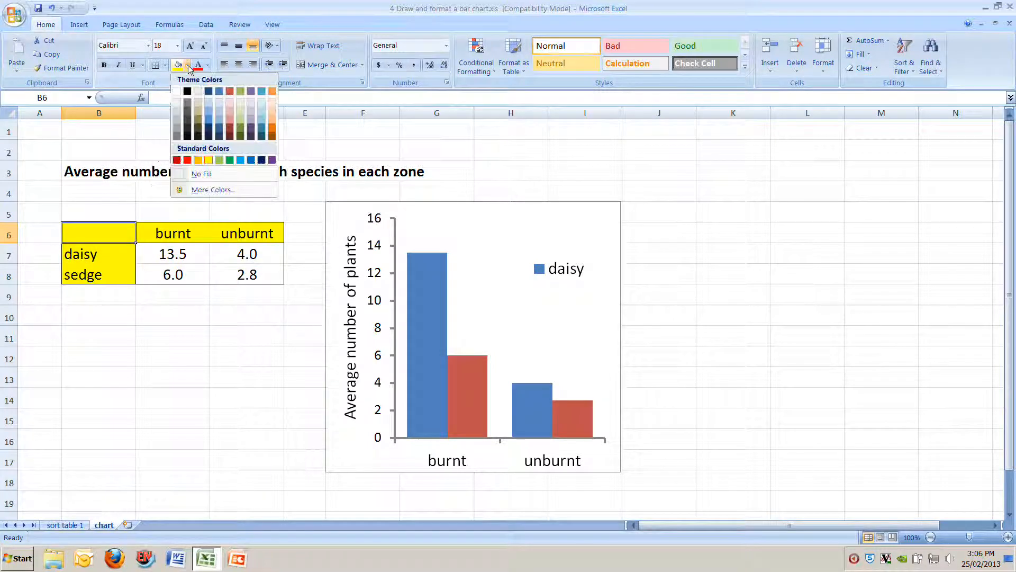
pyautogui.click(230, 91)
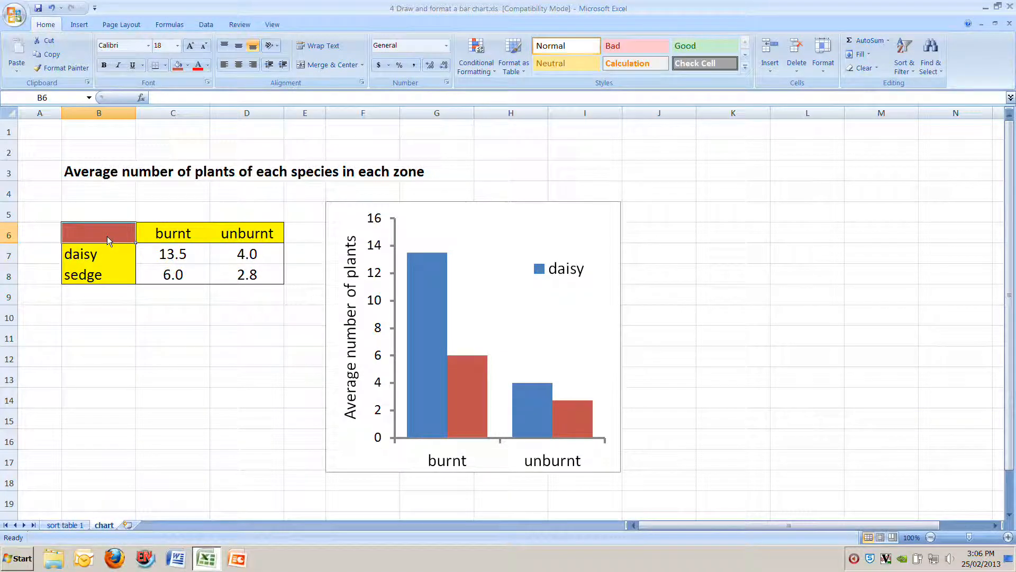
pyautogui.click(51, 9)
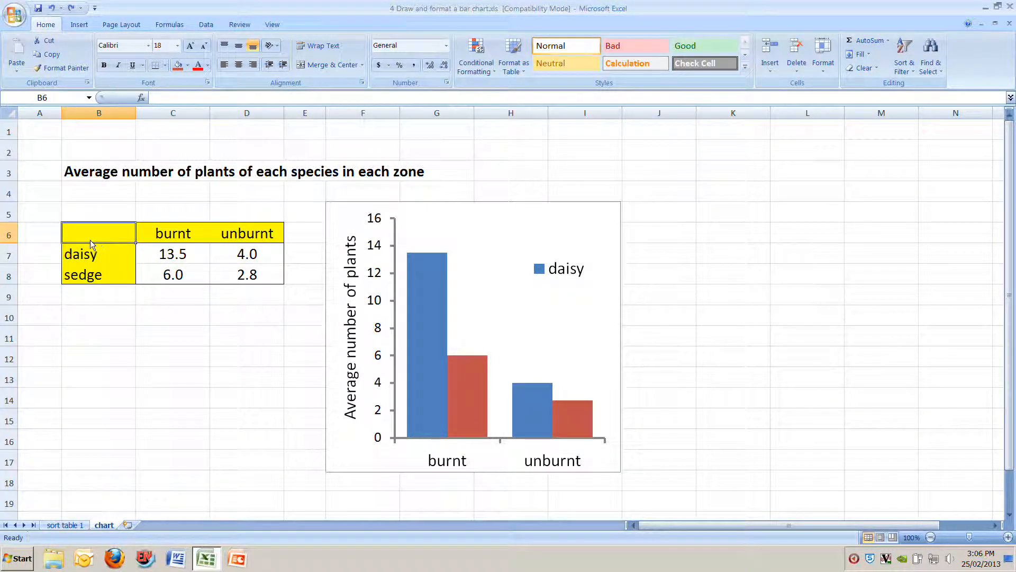
# Step: Insert a 2-D clustered column chart of B6:D8, place it beside the existing chart and stretch it to about the same height
pyautogui.moveTo(89, 235); pyautogui.dragTo(240, 272)
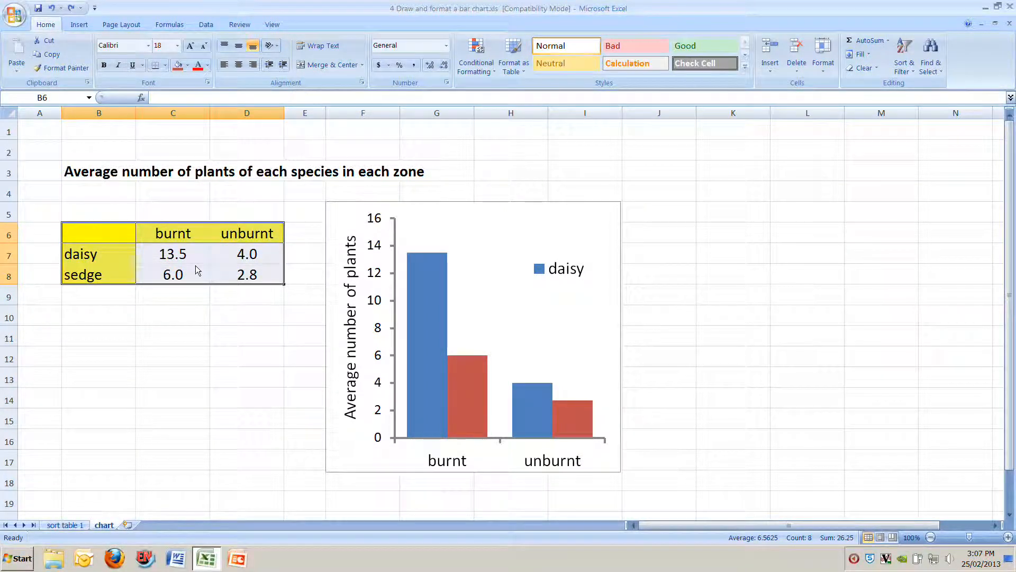
pyautogui.click(85, 26)
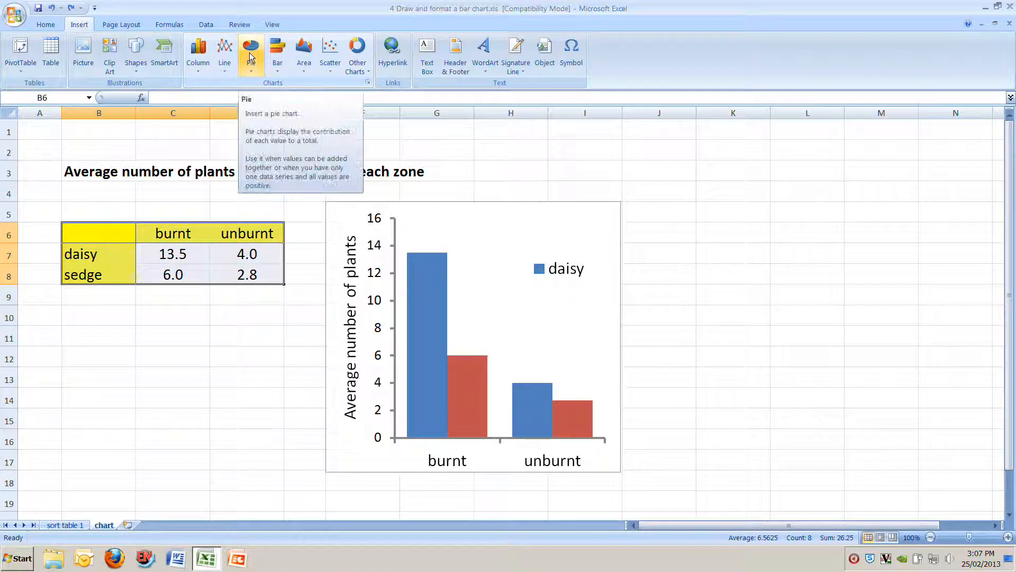
pyautogui.click(201, 57)
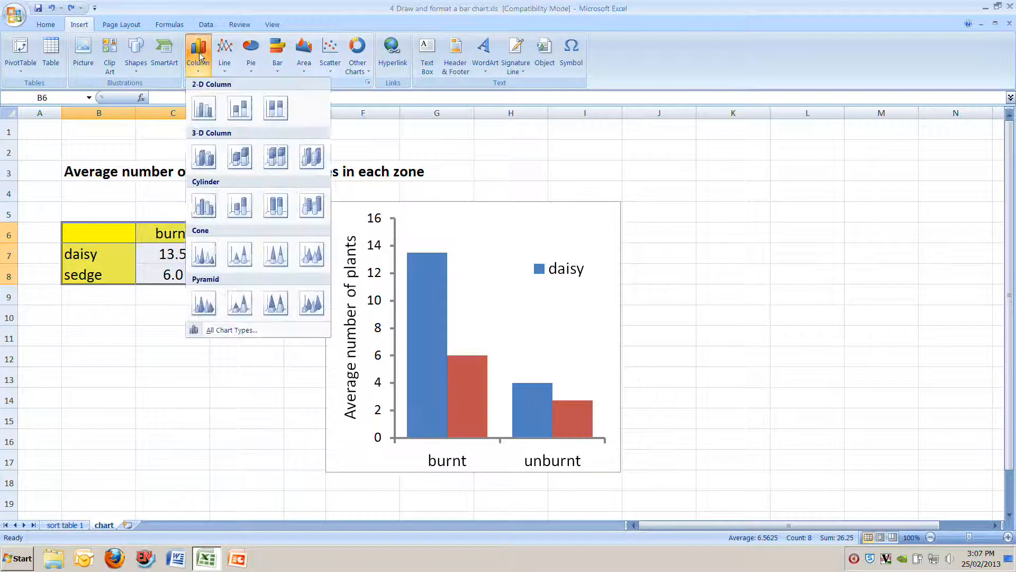
pyautogui.click(202, 111)
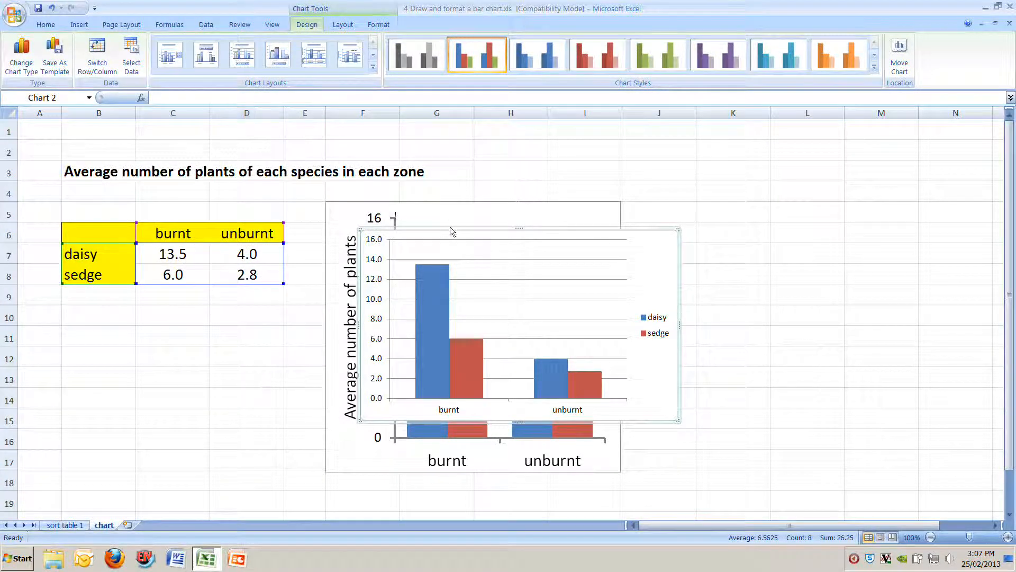
pyautogui.moveTo(527, 230); pyautogui.dragTo(804, 201)
pyautogui.moveTo(804, 390); pyautogui.dragTo(783, 475)
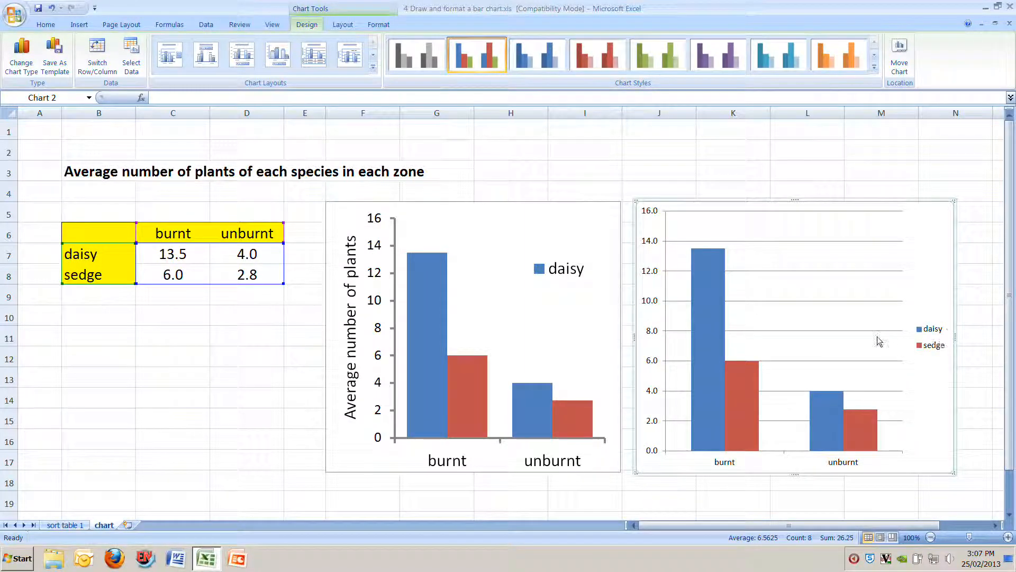
# Step: Delete the new chart's horizontal gridlines and move its legend into the empty area above the unburnt columns
pyautogui.click(799, 271)
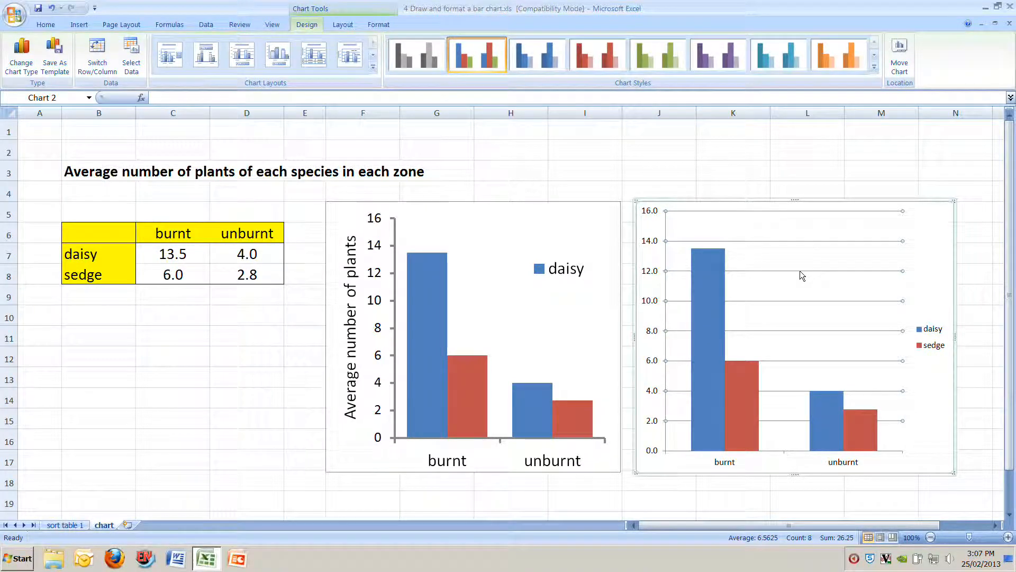
pyautogui.press('Delete')
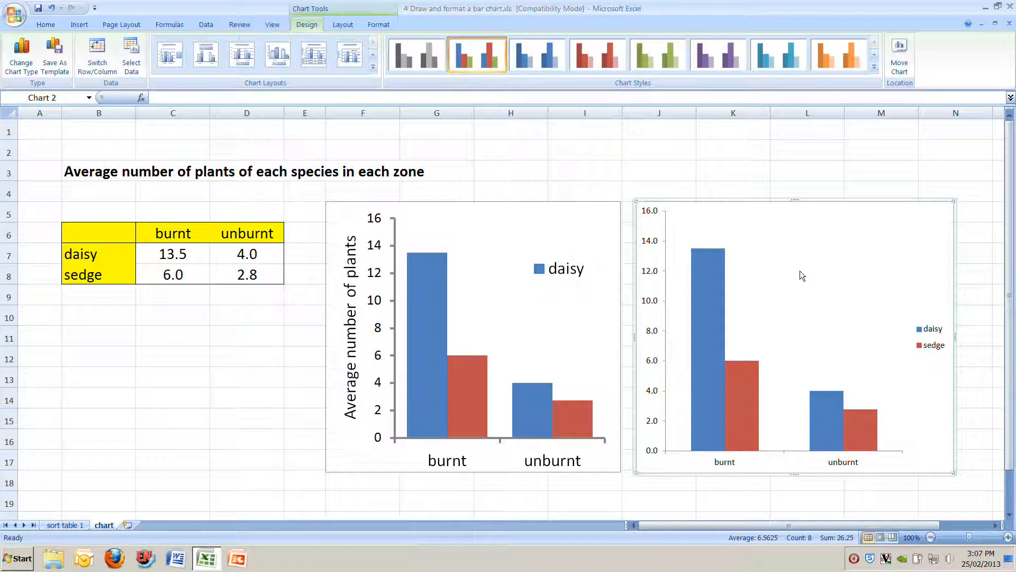
pyautogui.click(938, 349)
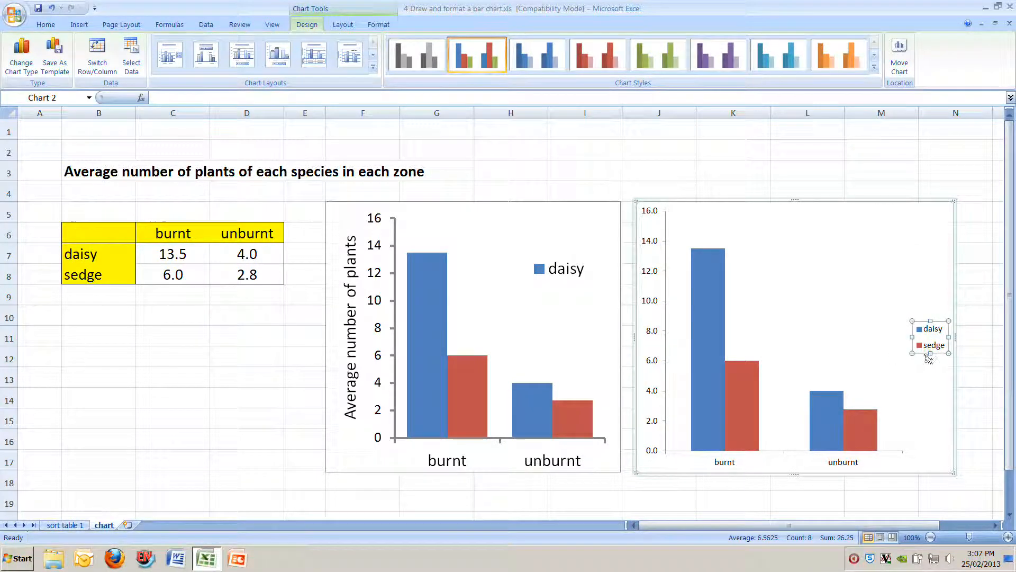
pyautogui.moveTo(927, 353); pyautogui.dragTo(817, 271)
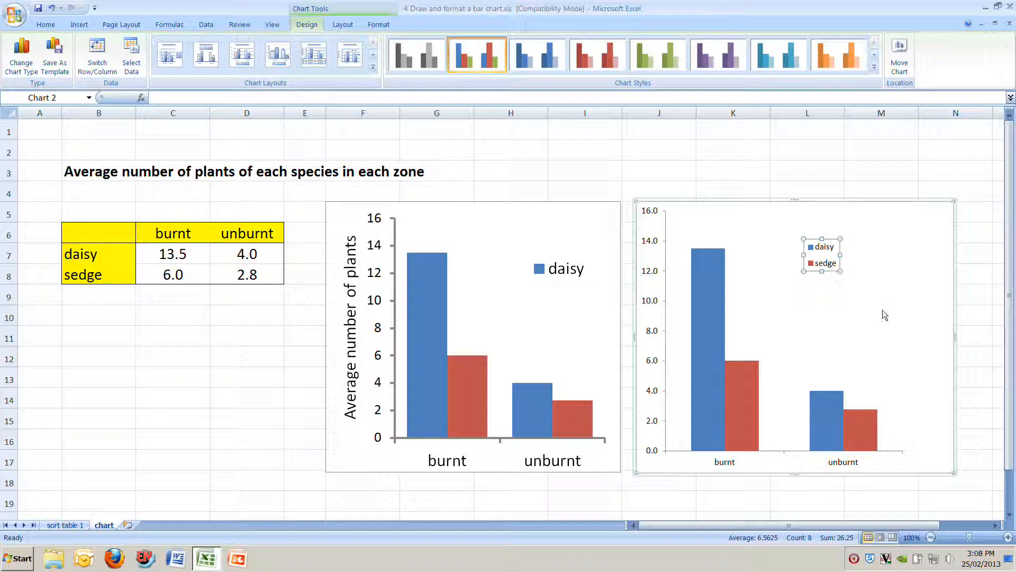
# Step: Set the new chart's legend font size to 20 and widen the plot area toward the chart's right edge
pyautogui.click(45, 27)
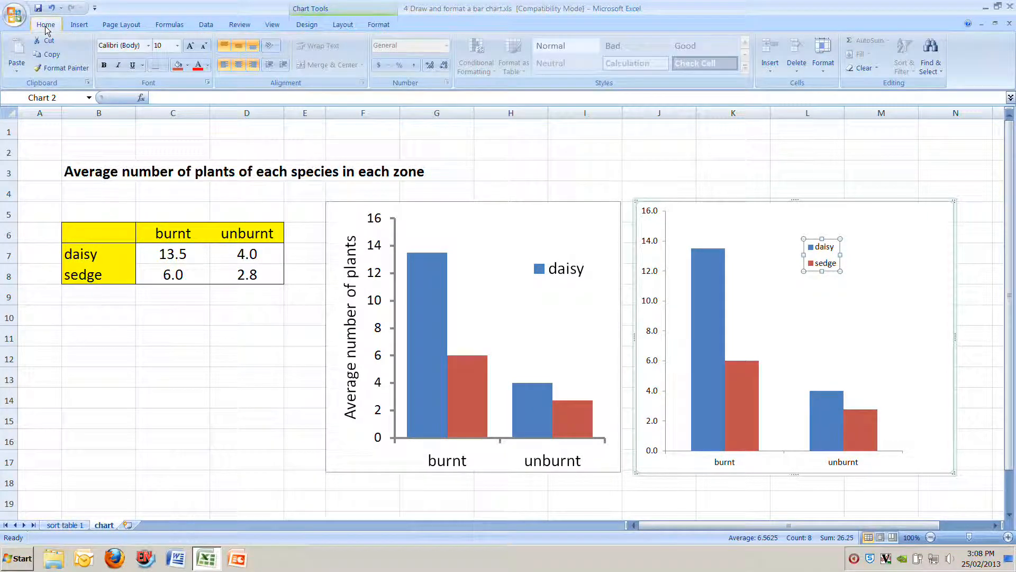
pyautogui.click(178, 48)
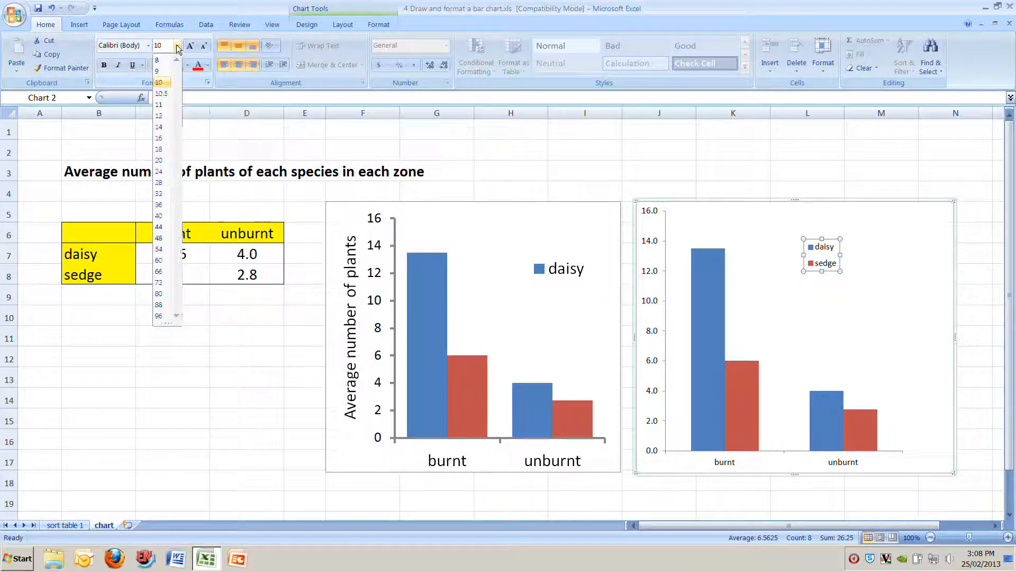
pyautogui.click(165, 160)
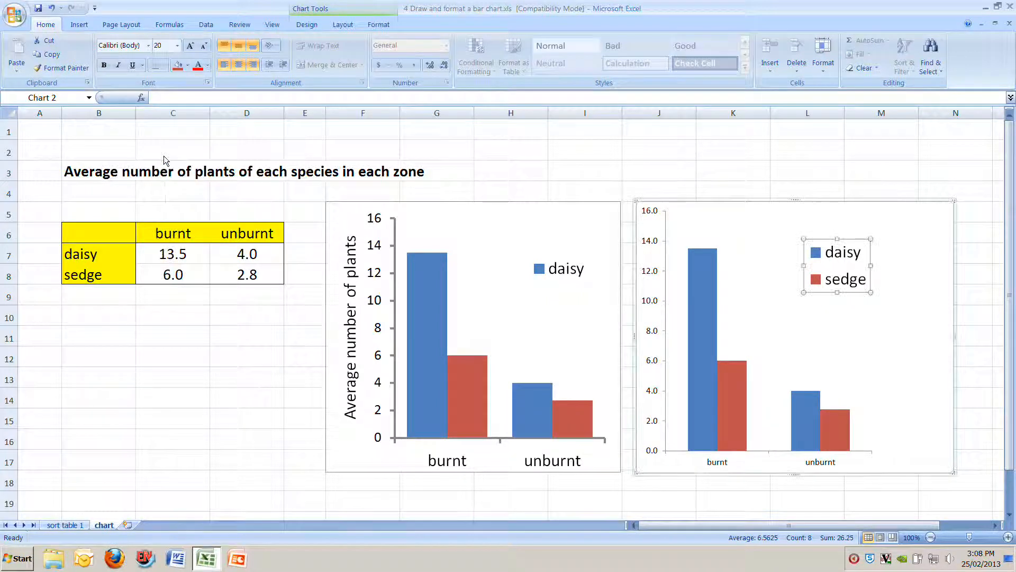
pyautogui.click(787, 335)
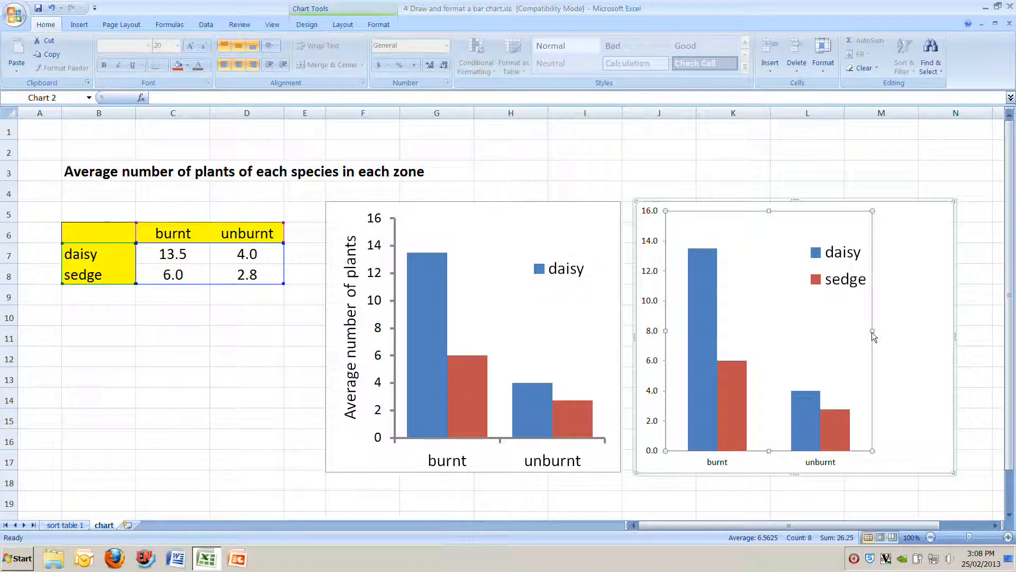
pyautogui.moveTo(887, 332); pyautogui.dragTo(935, 328)
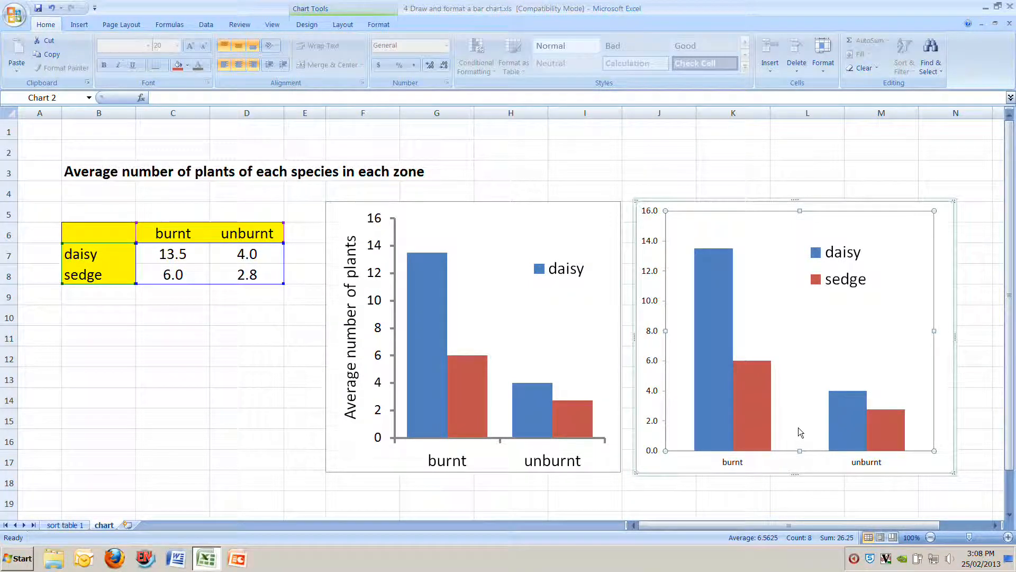
# Step: Set the gap width of the new chart's data series to 57%
pyautogui.click(748, 426)
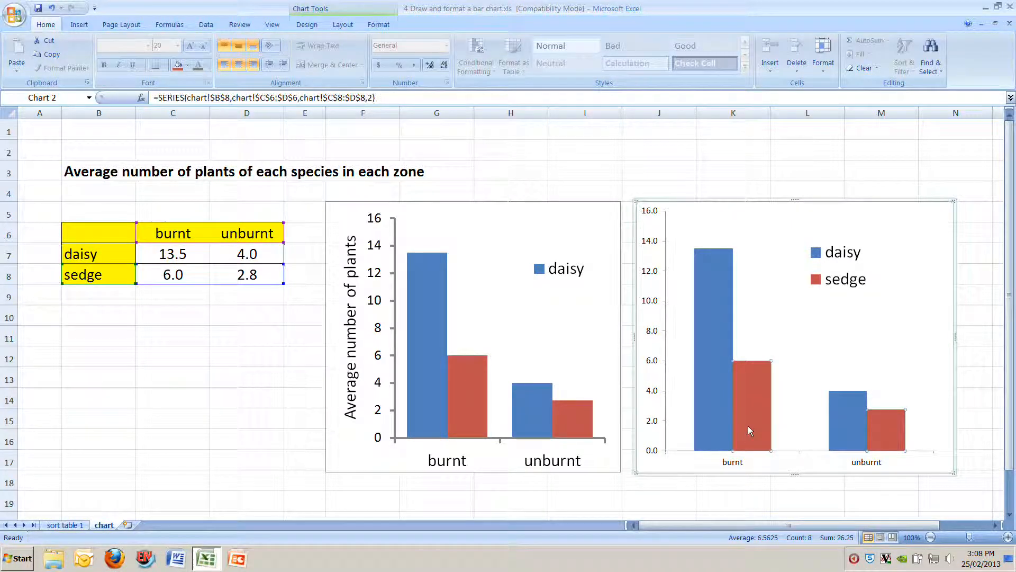
pyautogui.rightClick(749, 425)
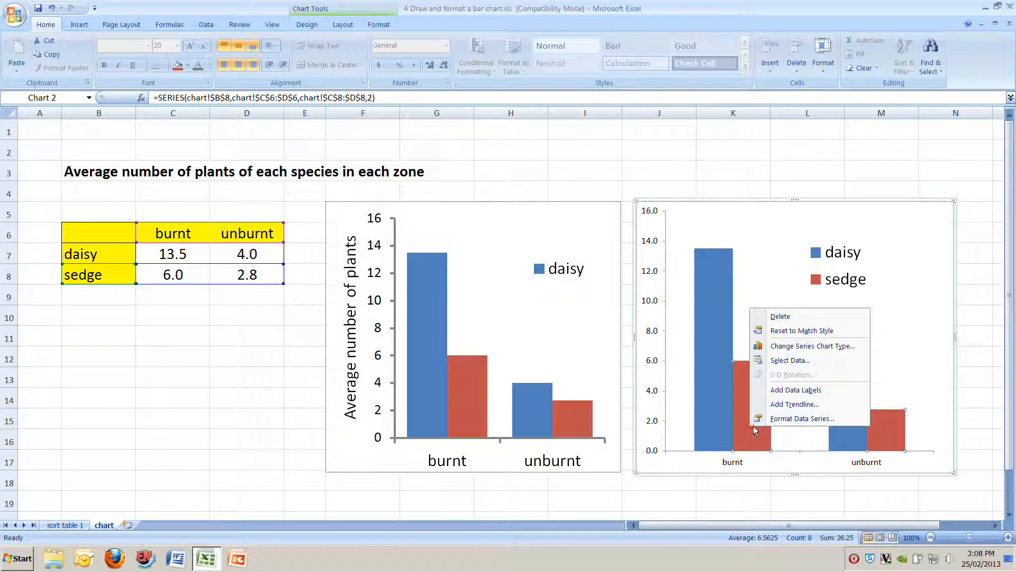
pyautogui.click(785, 420)
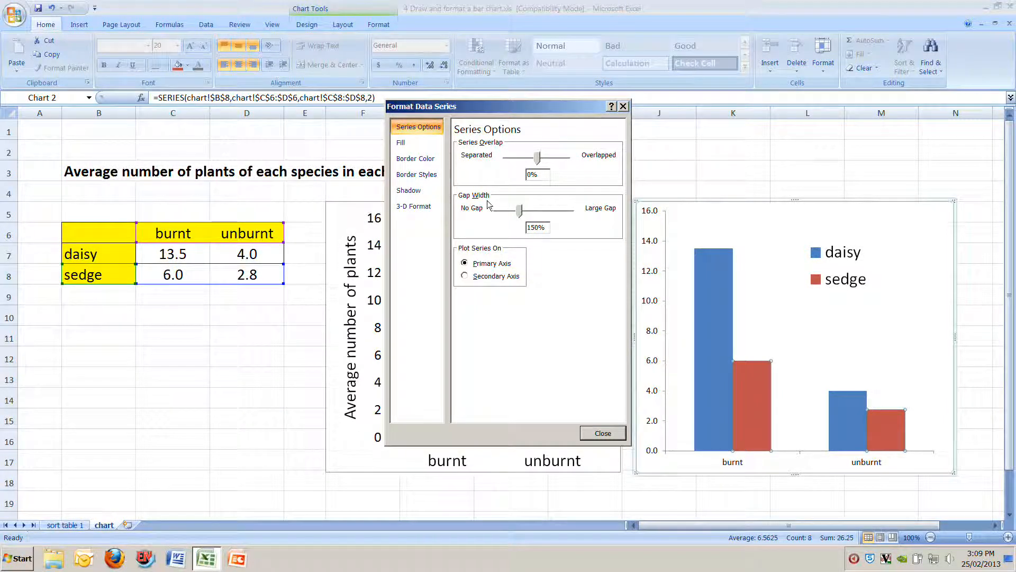
pyautogui.moveTo(520, 211); pyautogui.dragTo(574, 214)
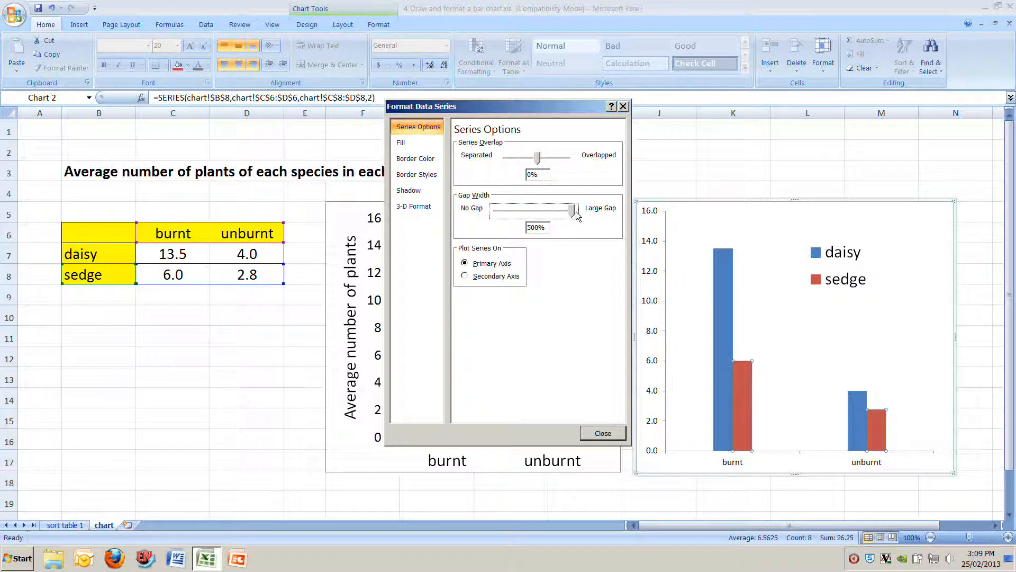
pyautogui.moveTo(572, 214); pyautogui.dragTo(493, 213)
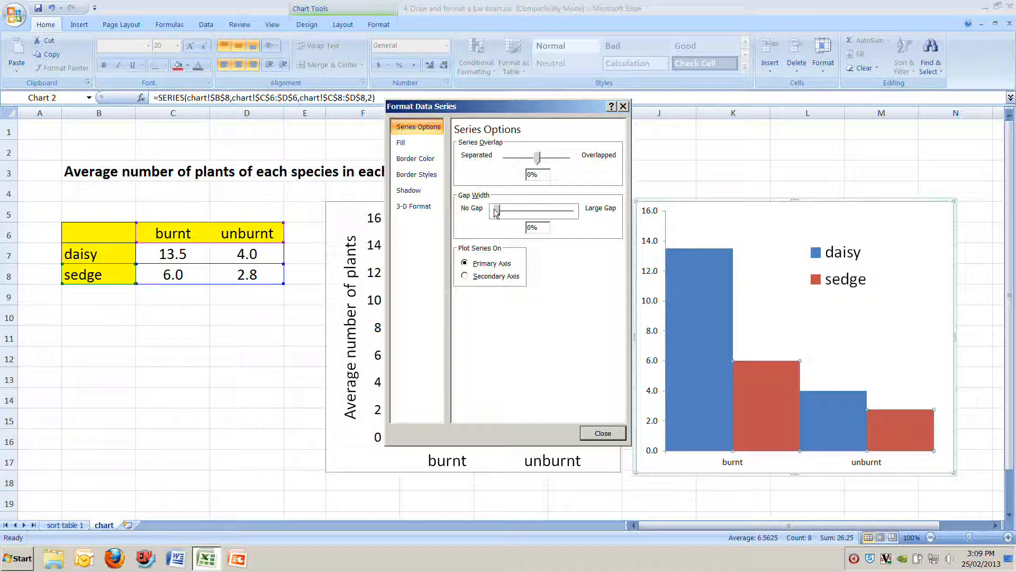
pyautogui.moveTo(497, 212)
pyautogui.mouseDown()
pyautogui.moveTo(514, 212)
pyautogui.moveTo(505, 212)
pyautogui.mouseUp()
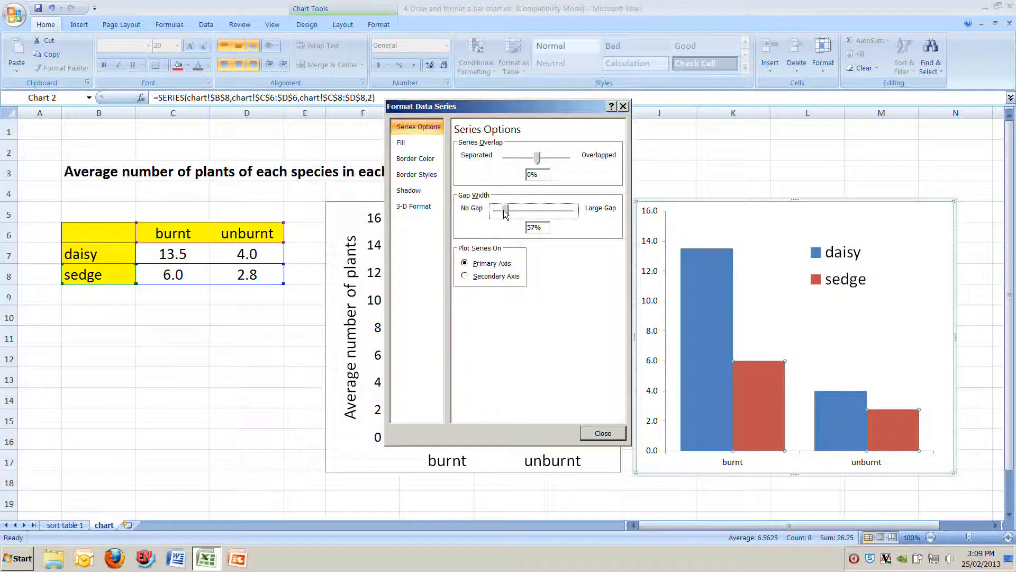
pyautogui.click(592, 434)
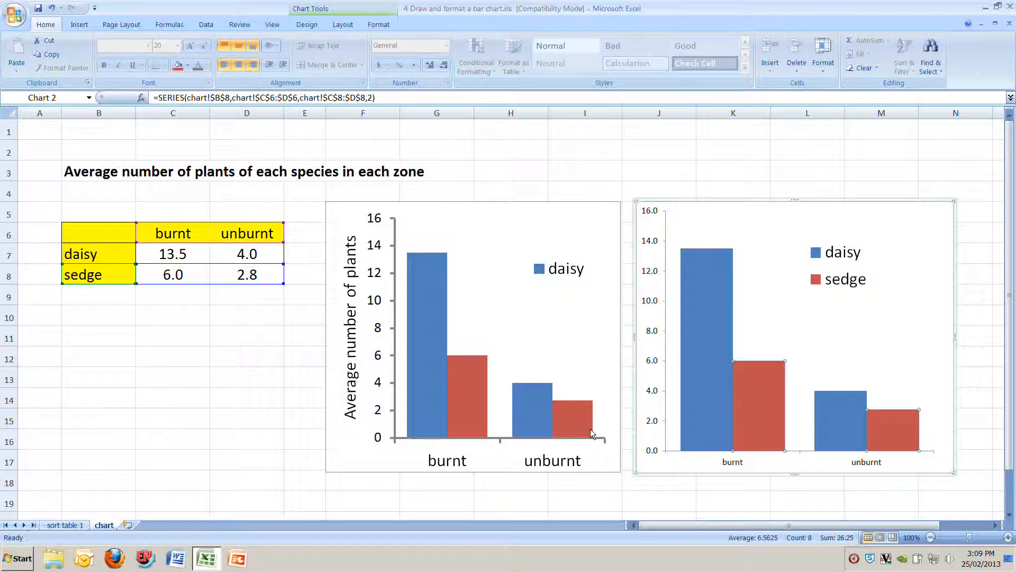
# Step: Enlarge the burnt and unburnt category axis labels of the new chart to font size 24
pyautogui.click(733, 464)
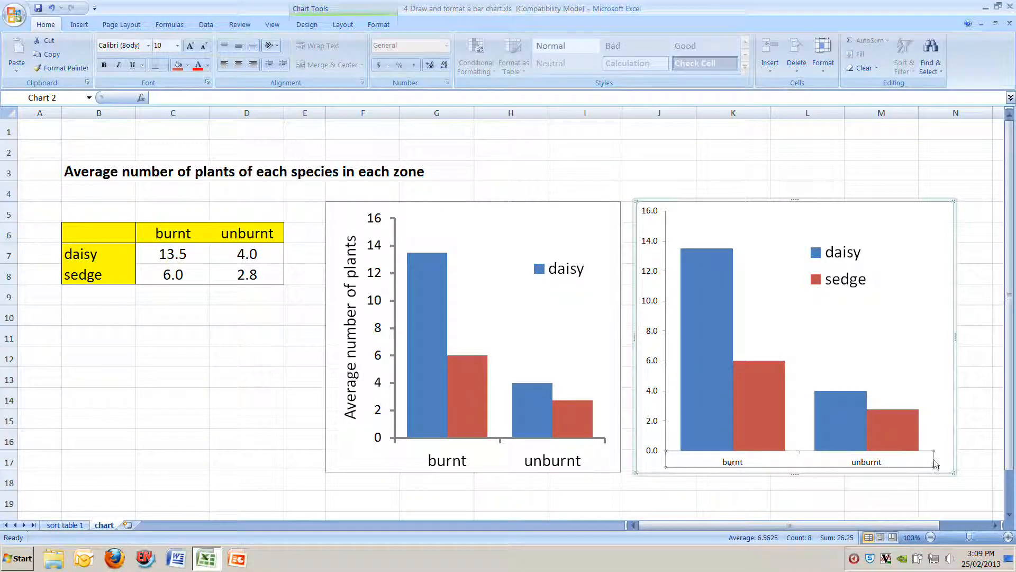
pyautogui.click(176, 49)
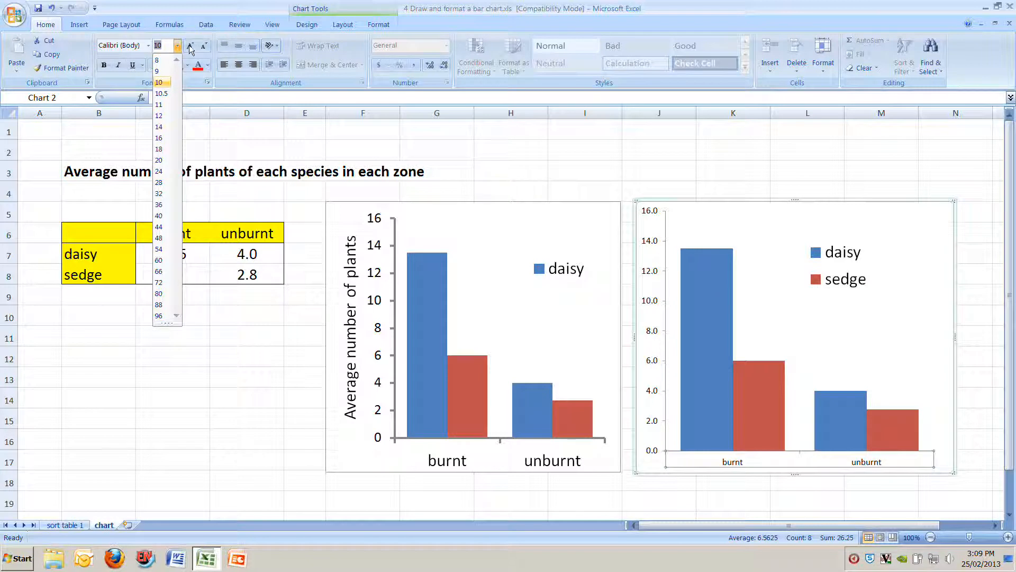
pyautogui.click(191, 49)
pyautogui.click(191, 49)
pyautogui.click(191, 49)
pyautogui.click(192, 49)
pyautogui.click(191, 50)
pyautogui.click(191, 50)
pyautogui.click(191, 50)
pyautogui.click(191, 49)
pyautogui.click(191, 49)
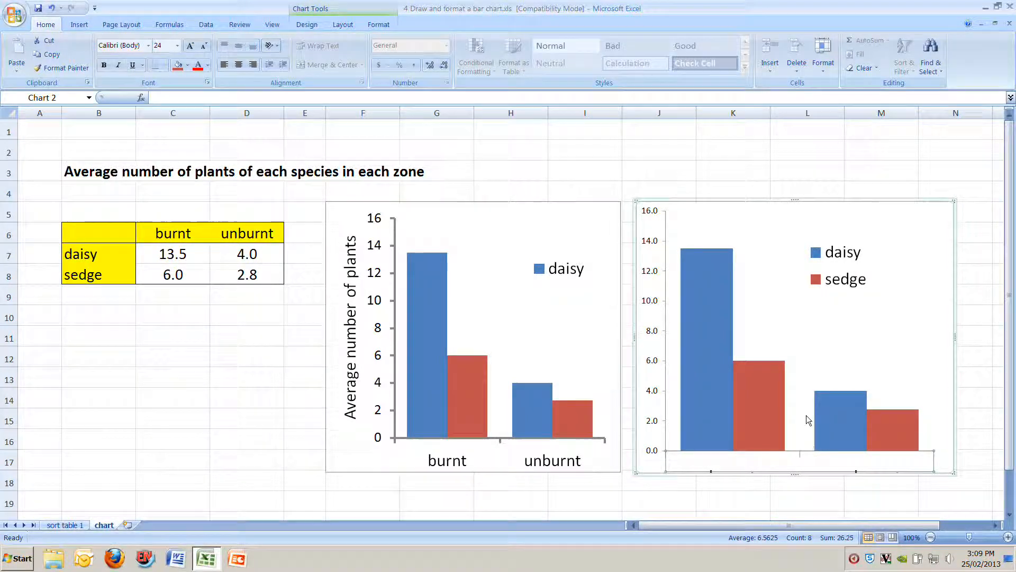
# Step: Raise the plot area's lower edge to make room for the category labels and reduce their font size to 20
pyautogui.click(807, 363)
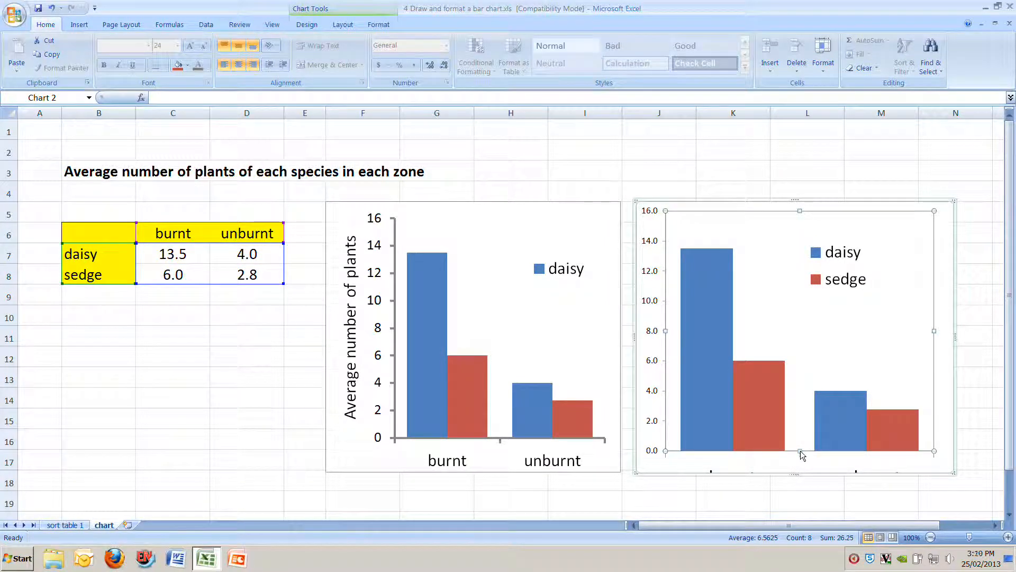
pyautogui.moveTo(801, 434); pyautogui.dragTo(801, 432)
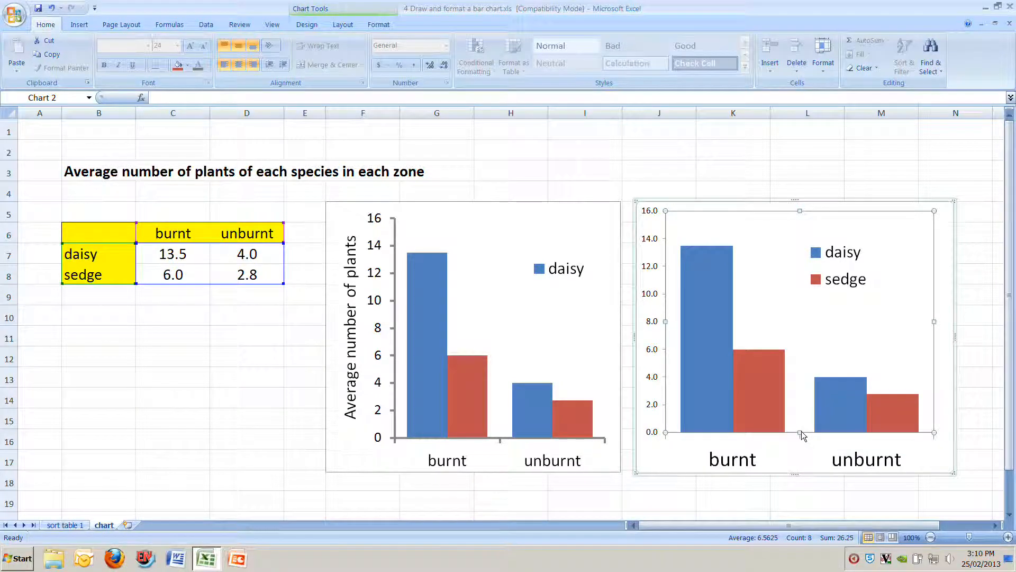
pyautogui.click(748, 468)
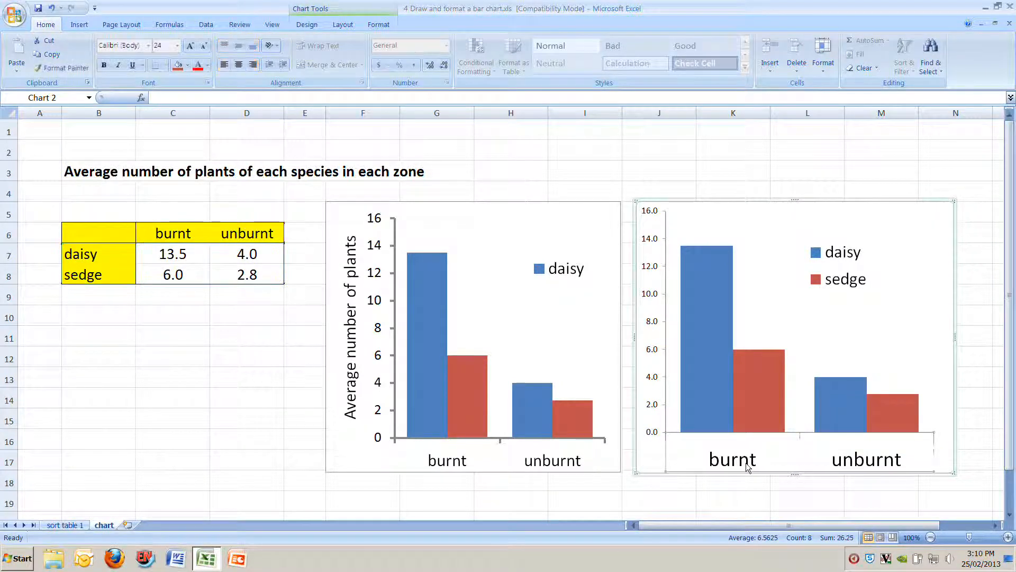
pyautogui.click(205, 46)
pyautogui.click(205, 47)
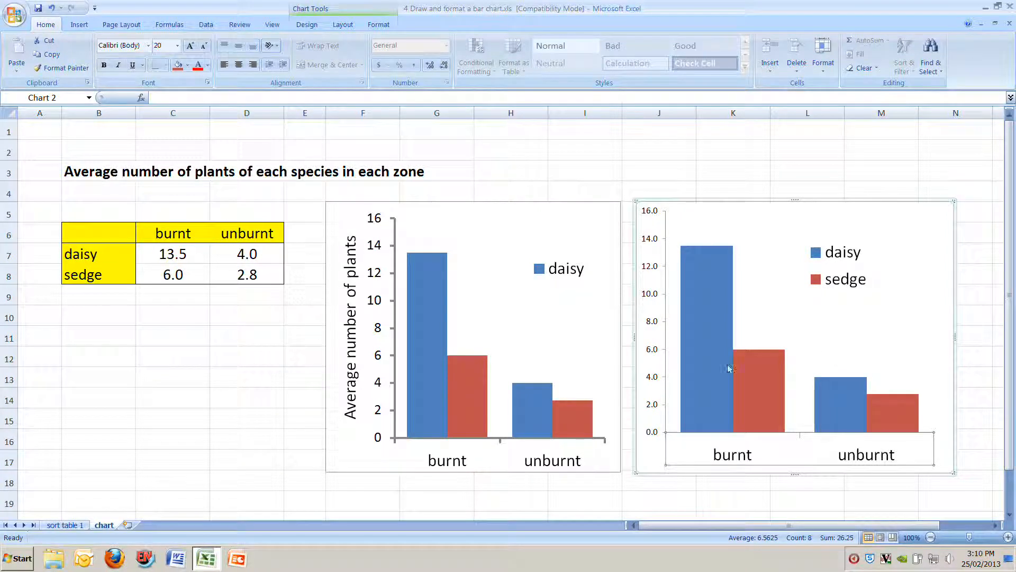
# Step: Enlarge the vertical axis numbers of the new chart to font size 16
pyautogui.click(663, 363)
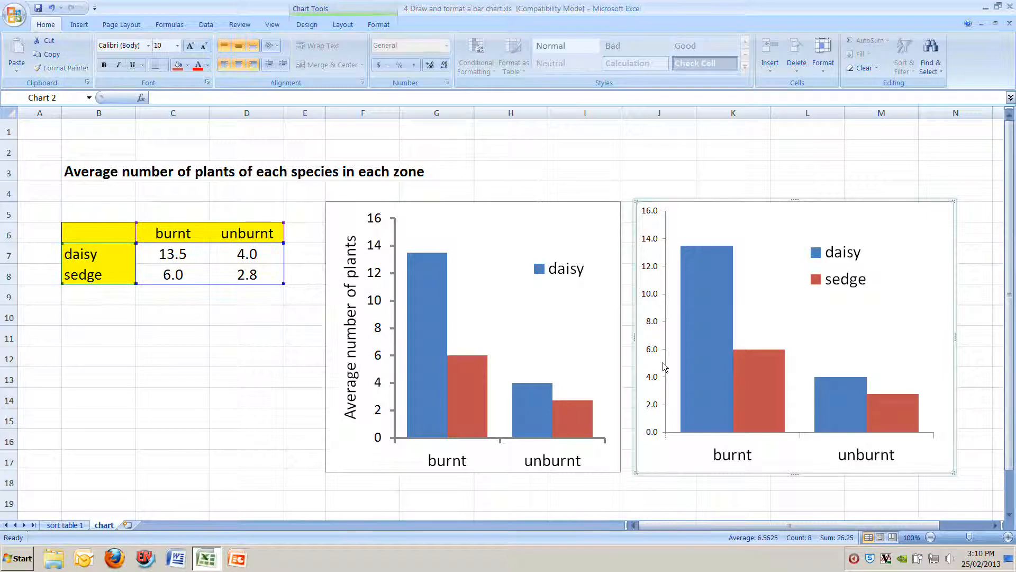
pyautogui.click(666, 369)
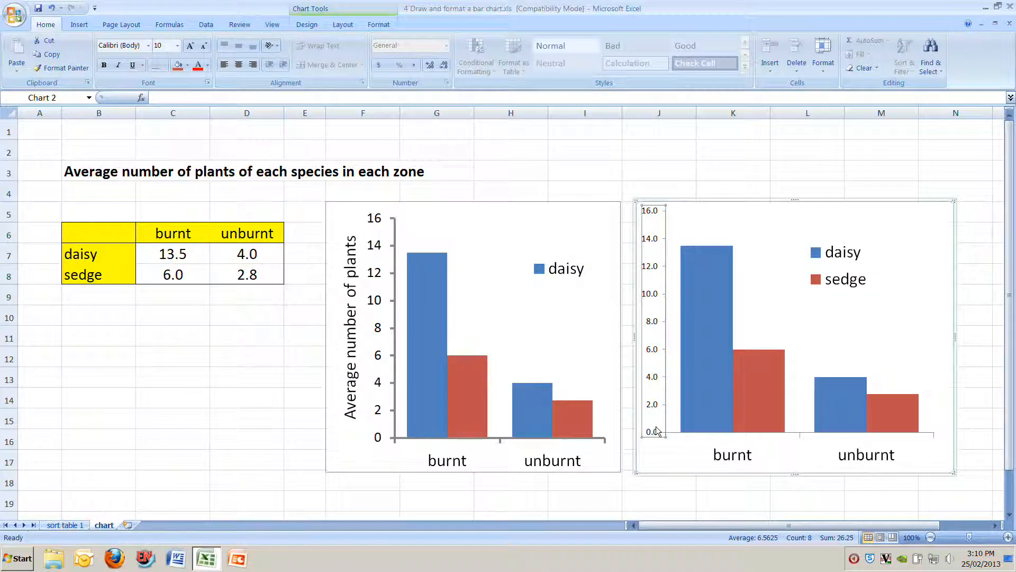
pyautogui.click(190, 46)
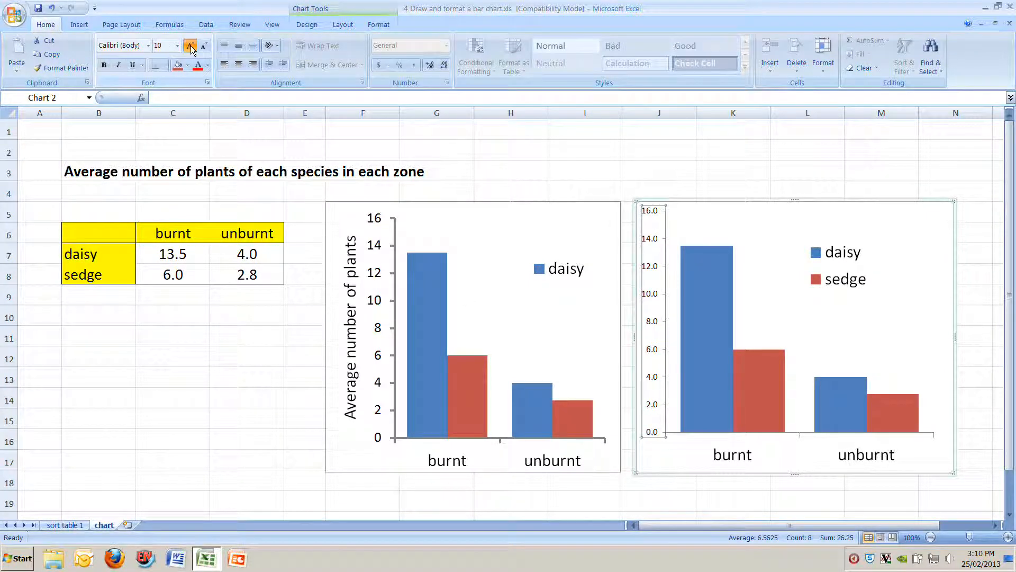
pyautogui.click(190, 47)
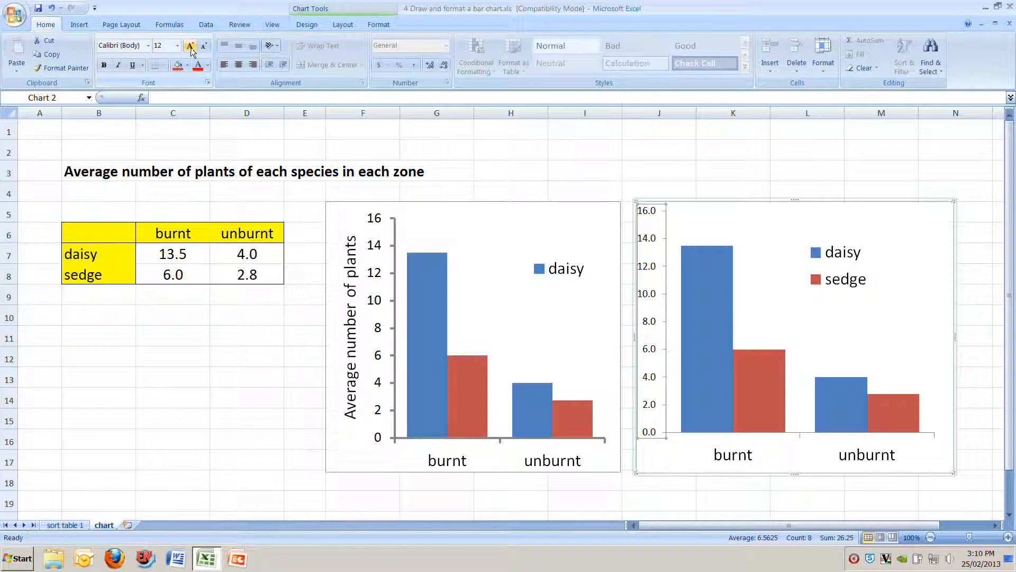
pyautogui.click(191, 46)
pyautogui.click(190, 47)
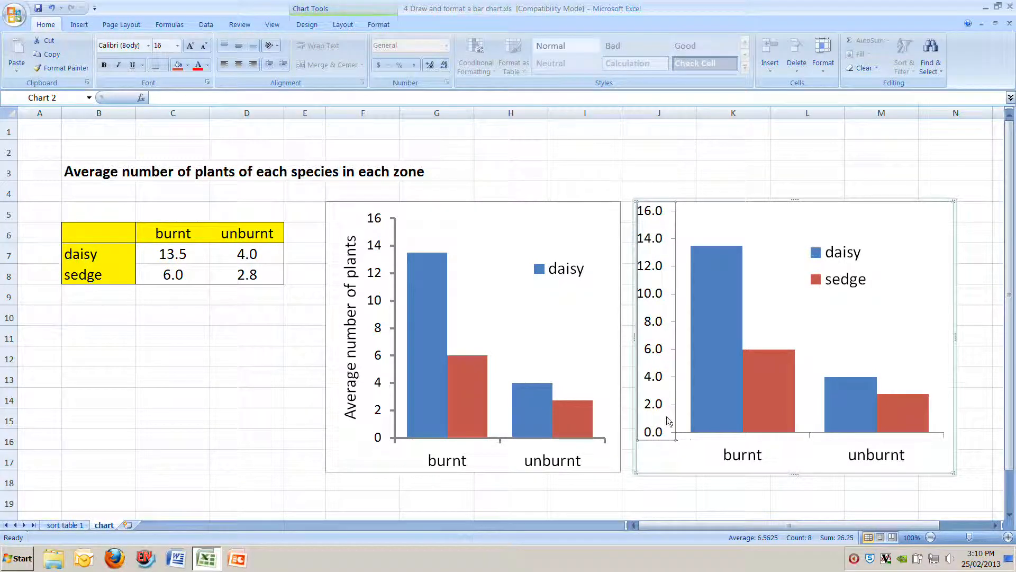
# Step: Format the vertical axis numbers of the new chart to show 0 decimal places
pyautogui.rightClick(672, 380)
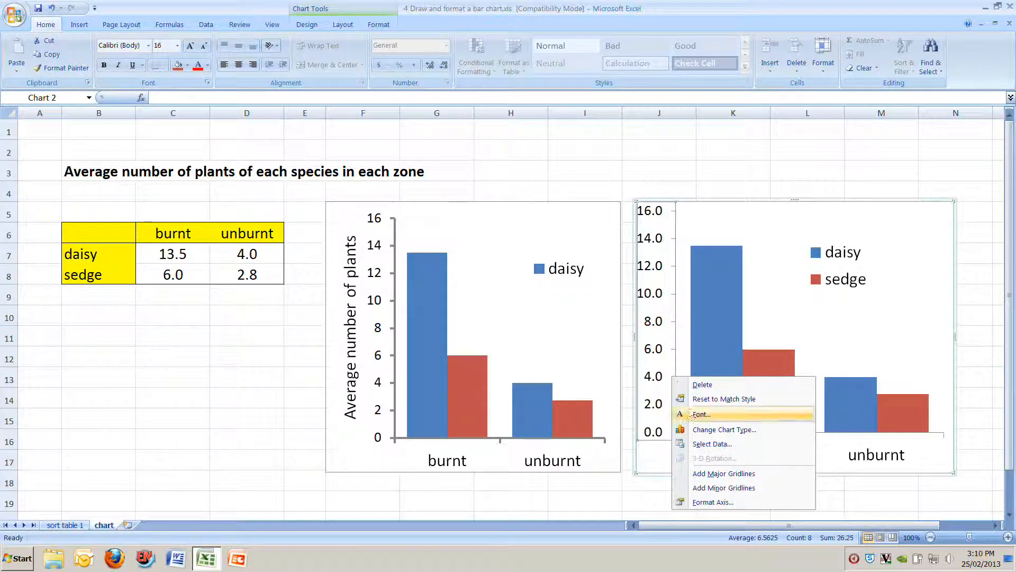
pyautogui.click(713, 502)
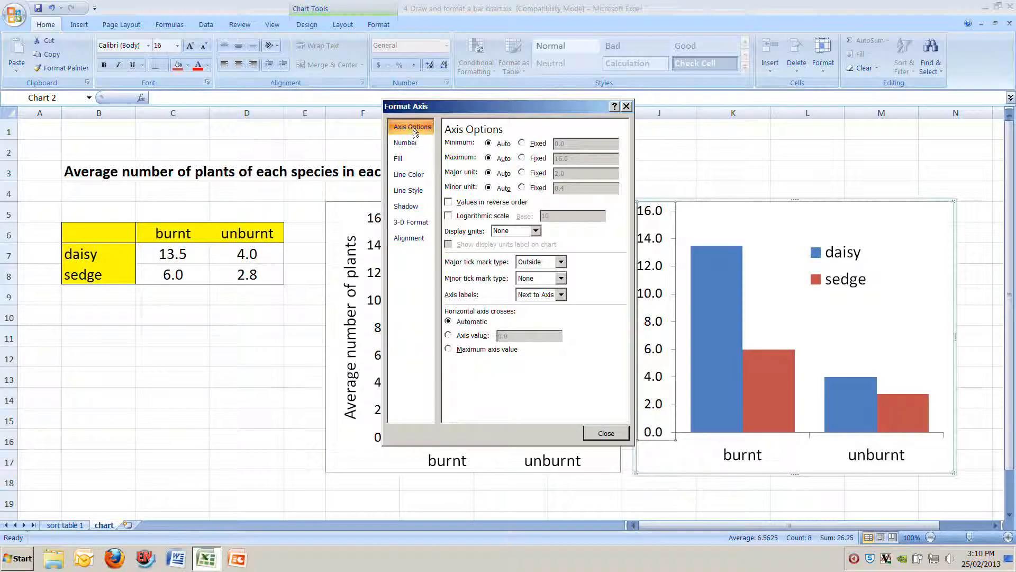
pyautogui.click(418, 156)
pyautogui.click(427, 179)
pyautogui.click(414, 146)
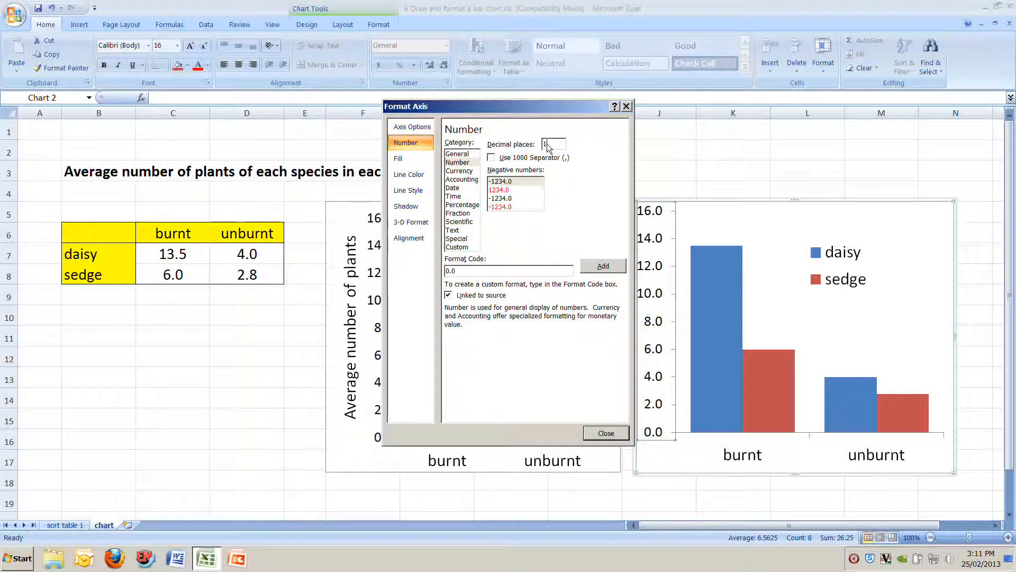
pyautogui.write('0')
pyautogui.click(605, 434)
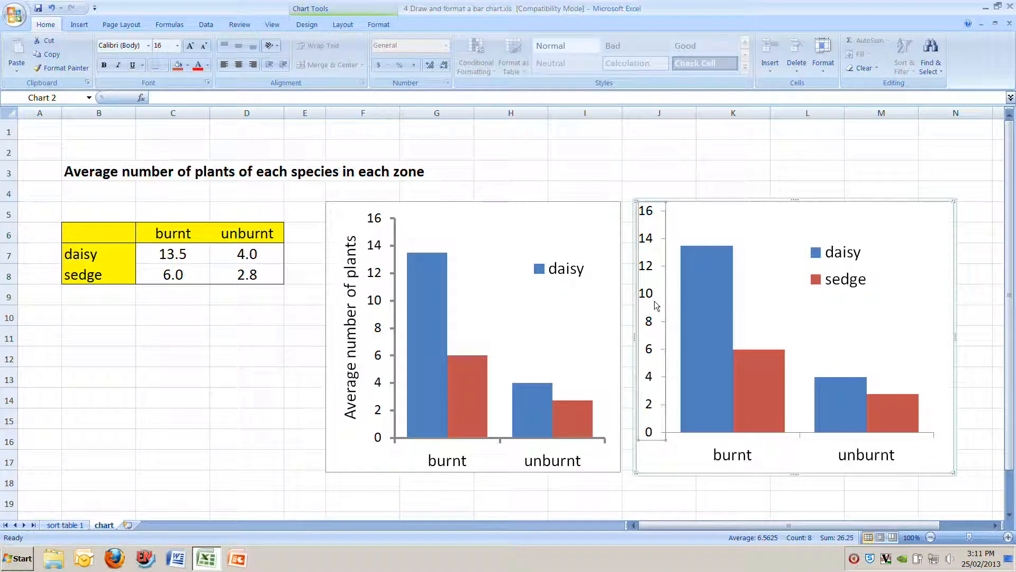
# Step: Shift the plot area's left edge inward to make room for a vertical axis title
pyautogui.click(767, 300)
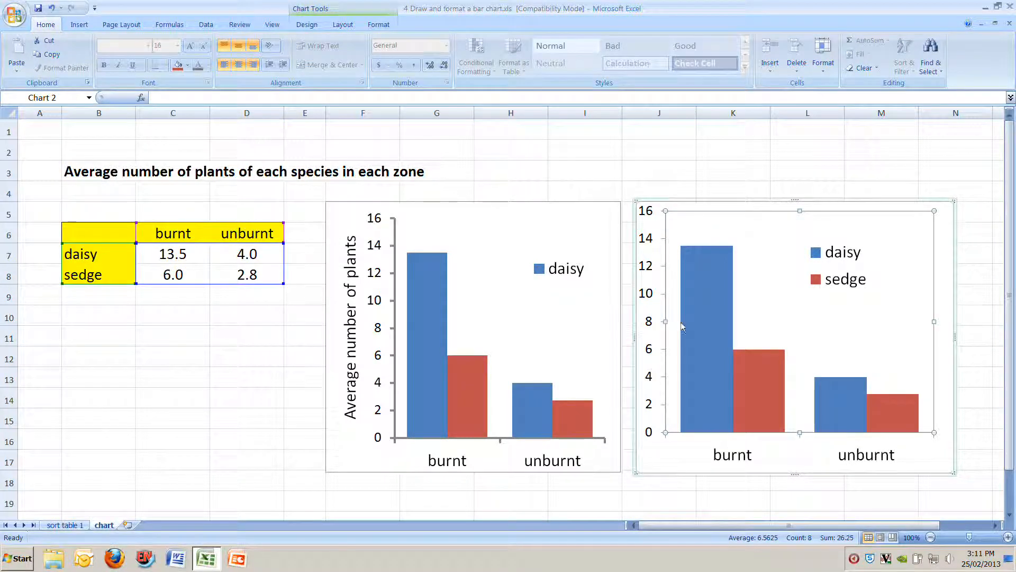
pyautogui.moveTo(686, 327); pyautogui.dragTo(693, 327)
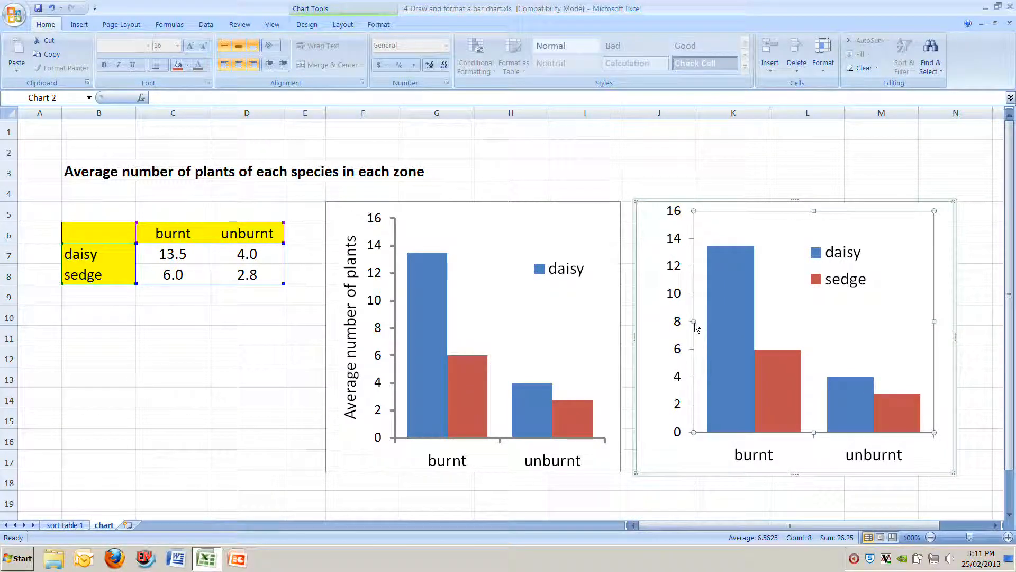
pyautogui.click(688, 328)
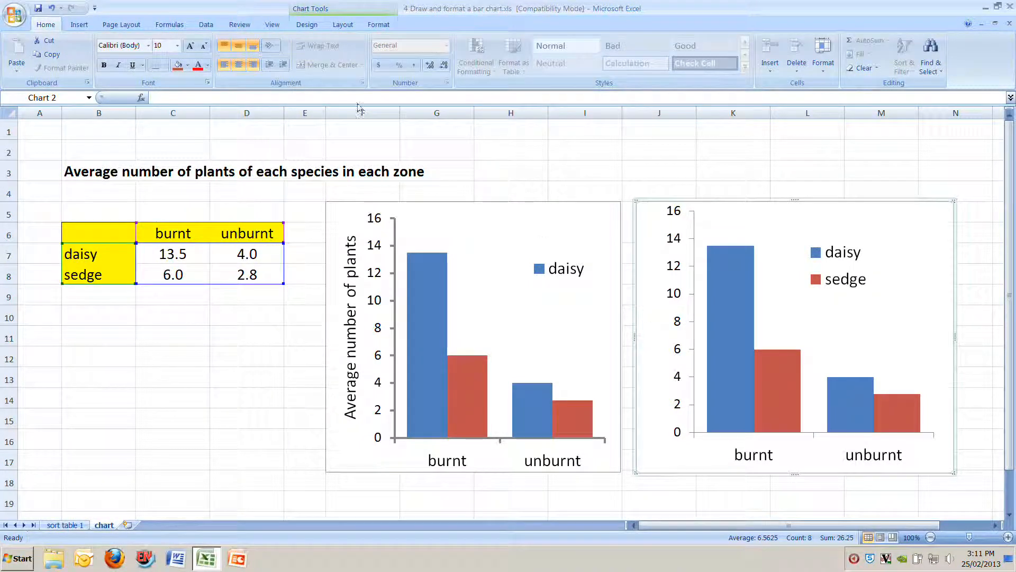
# Step: Add a rotated title to the primary vertical axis of the new chart
pyautogui.click(326, 13)
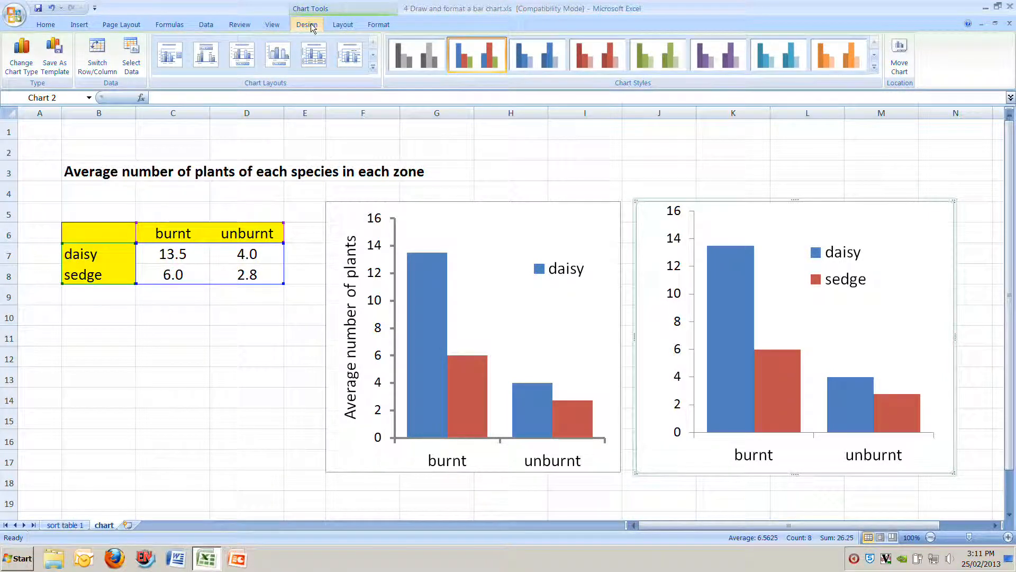
pyautogui.click(341, 25)
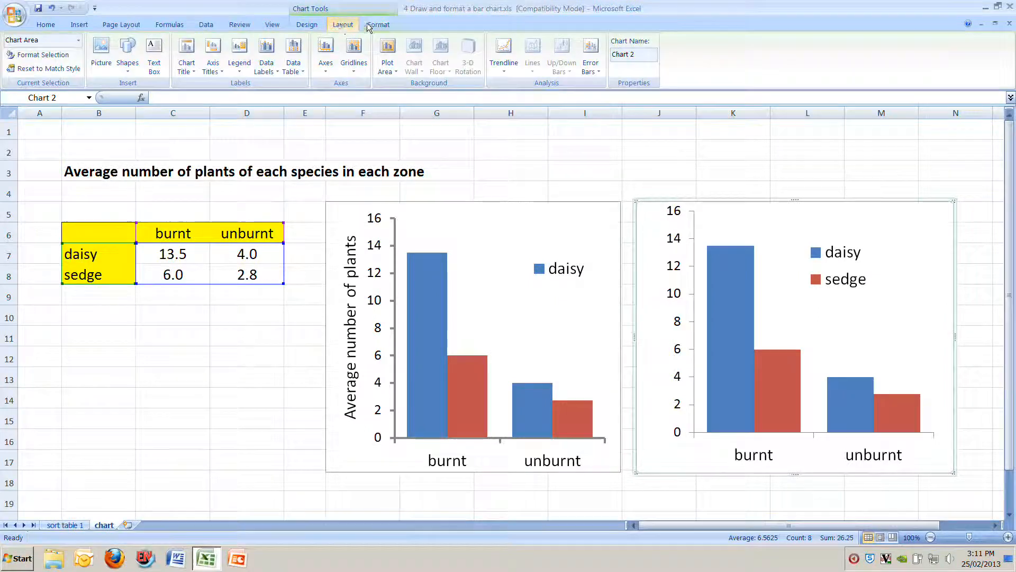
pyautogui.click(384, 25)
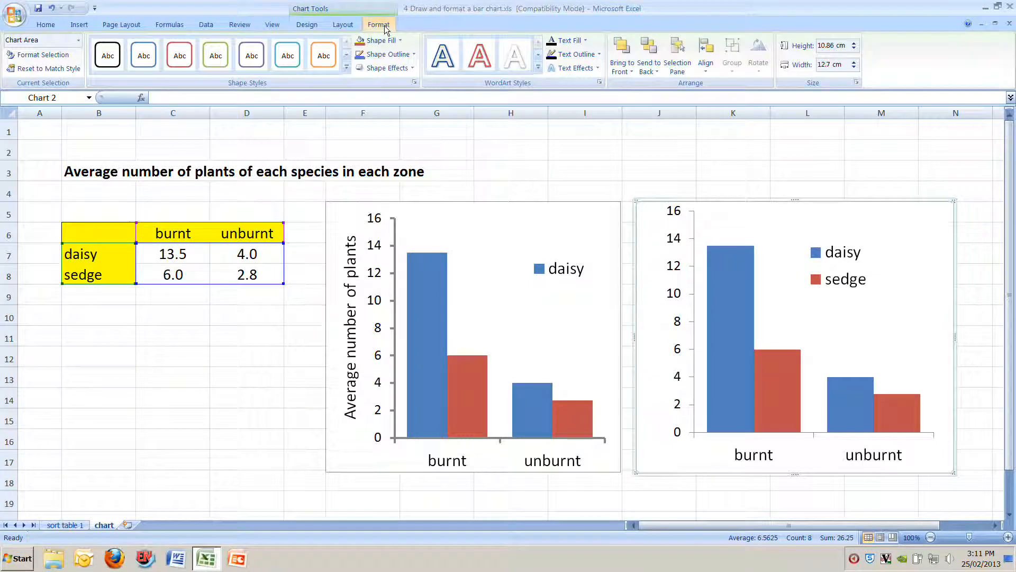
pyautogui.click(350, 26)
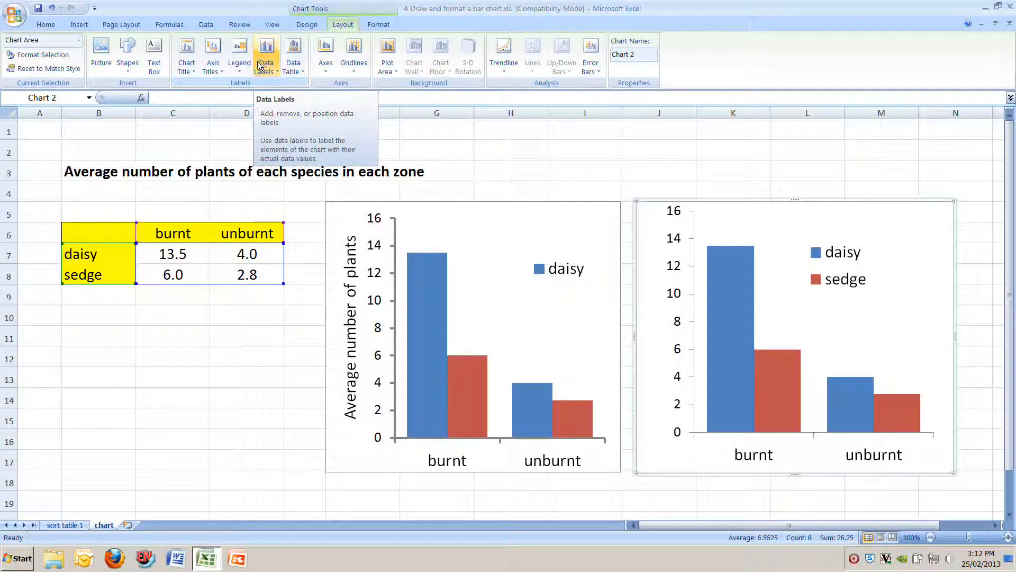
pyautogui.click(217, 66)
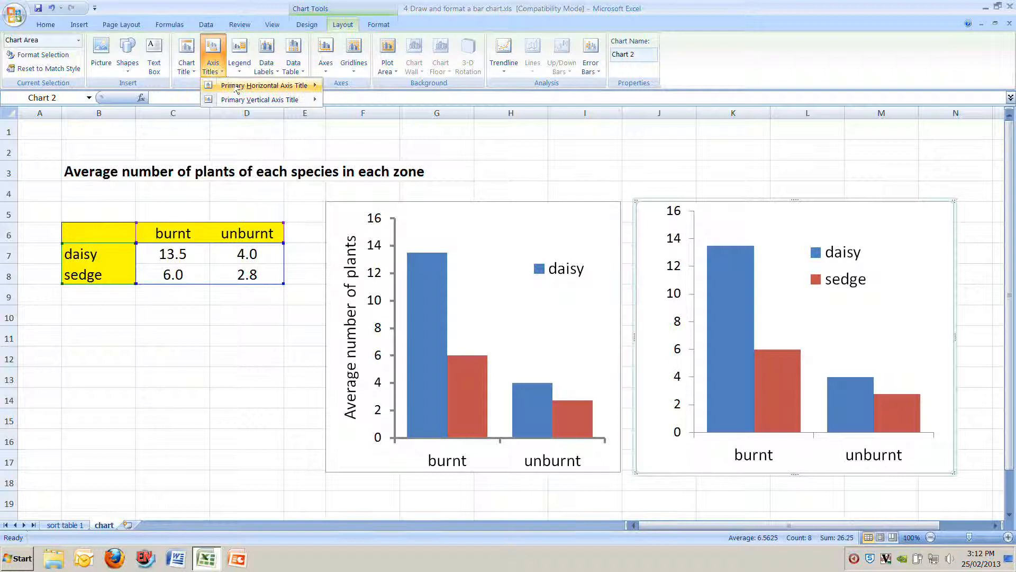
pyautogui.moveTo(236, 92)
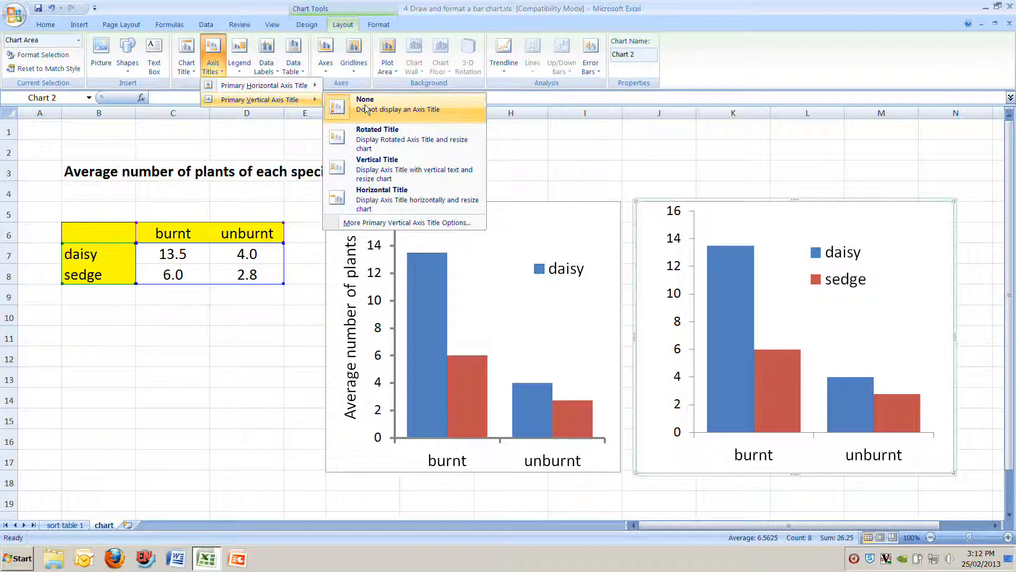
pyautogui.click(383, 133)
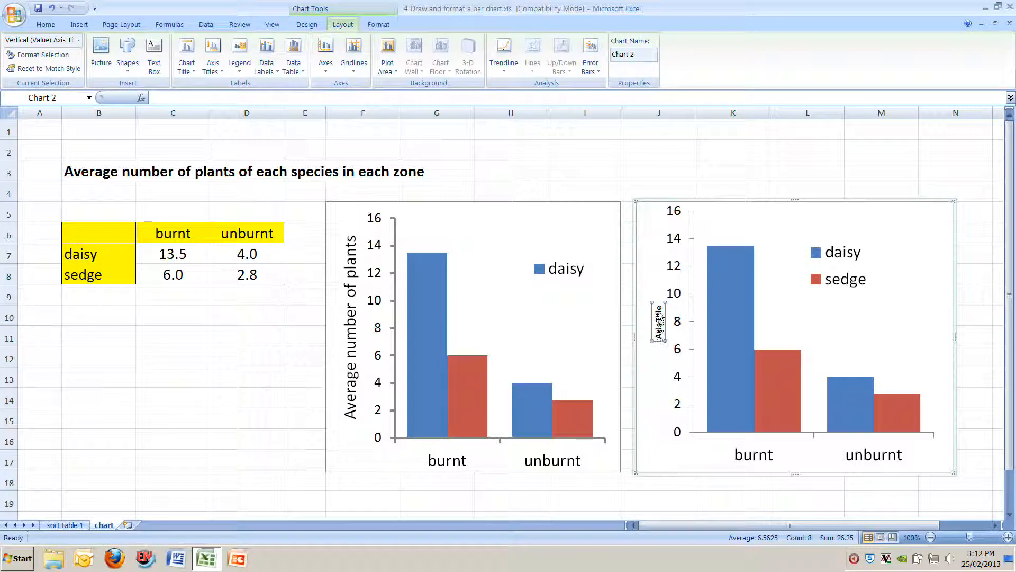
# Step: Replace the vertical axis title's placeholder text with "Average number of plants"
pyautogui.click(662, 316)
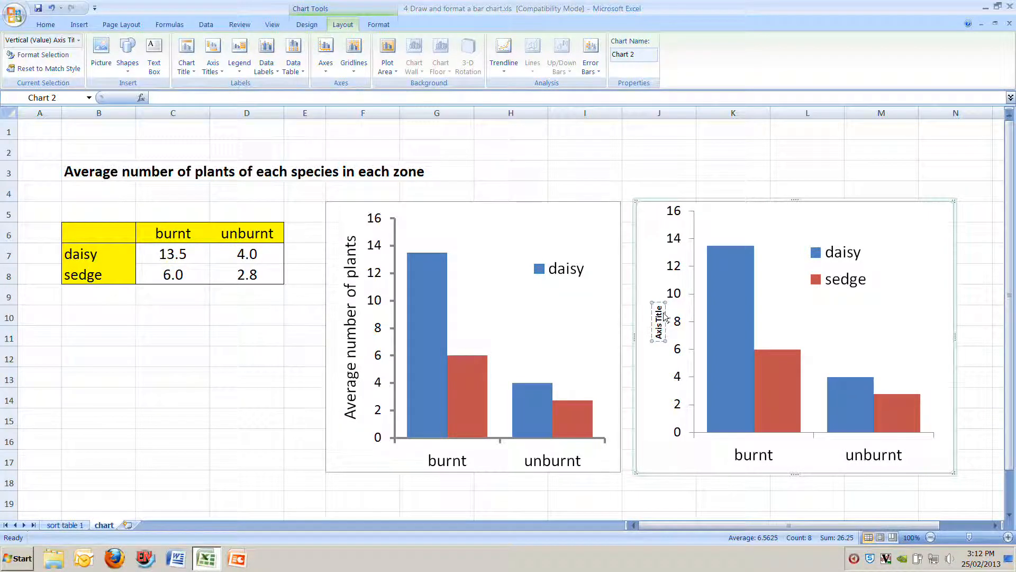
pyautogui.press('BackSpace')
pyautogui.press('BackSpace')
pyautogui.press('BackSpace')
pyautogui.press('BackSpace')
pyautogui.press('BackSpace')
pyautogui.press('BackSpace')
pyautogui.press('BackSpace')
pyautogui.press('BackSpace')
pyautogui.press('BackSpace')
pyautogui.press('BackSpace')
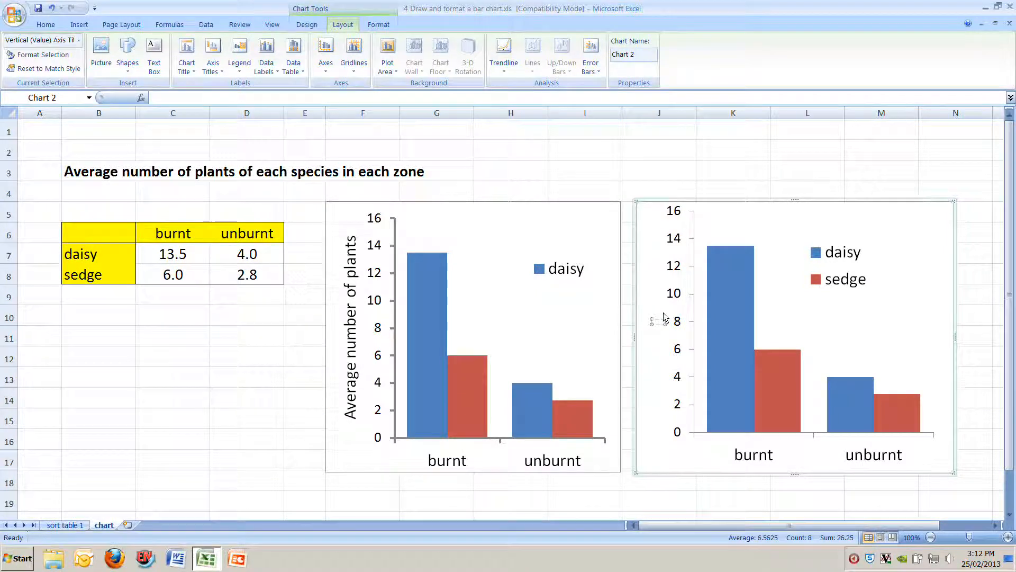
pyautogui.write('average nu')
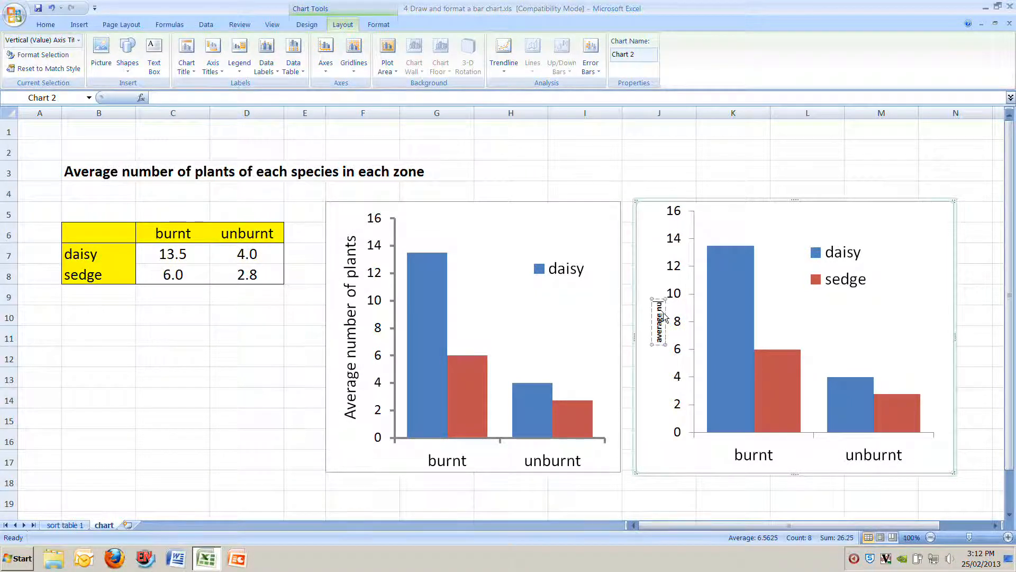
pyautogui.write('mber of plants')
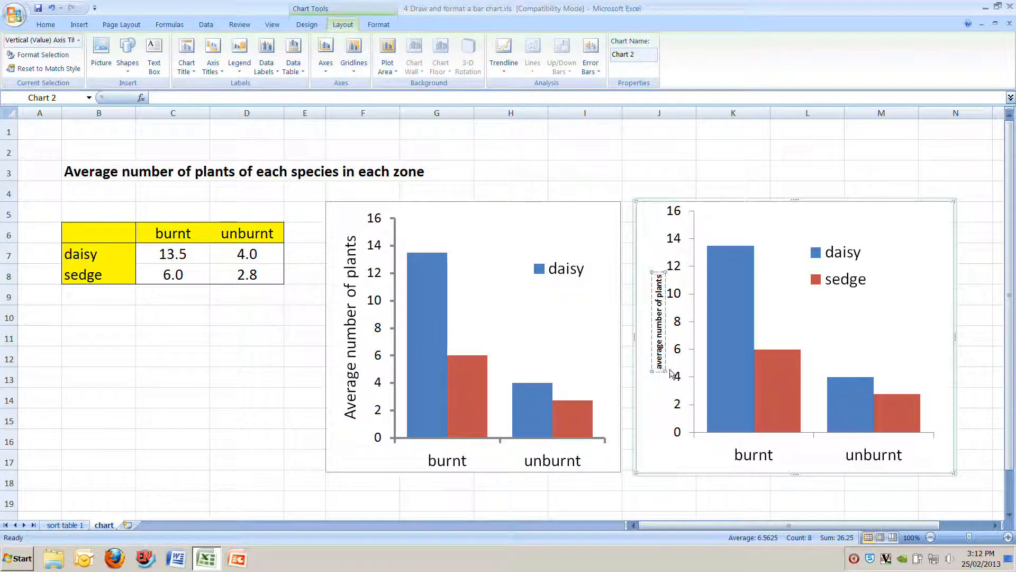
pyautogui.press('Home')
pyautogui.write('A')
pyautogui.press('Delete')
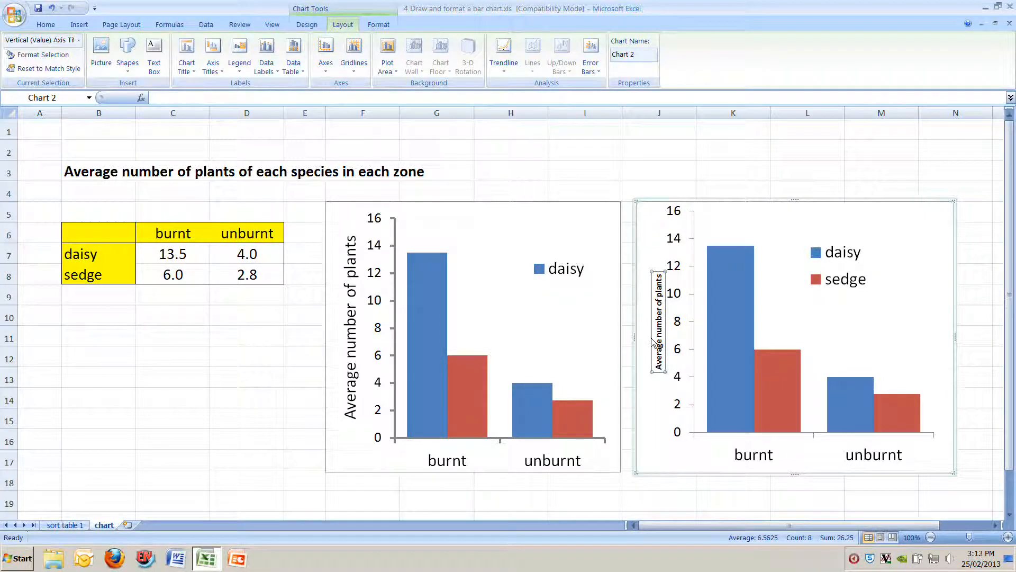
# Step: Set the vertical axis title's font size to 20 and remove its bold formatting
pyautogui.click(44, 25)
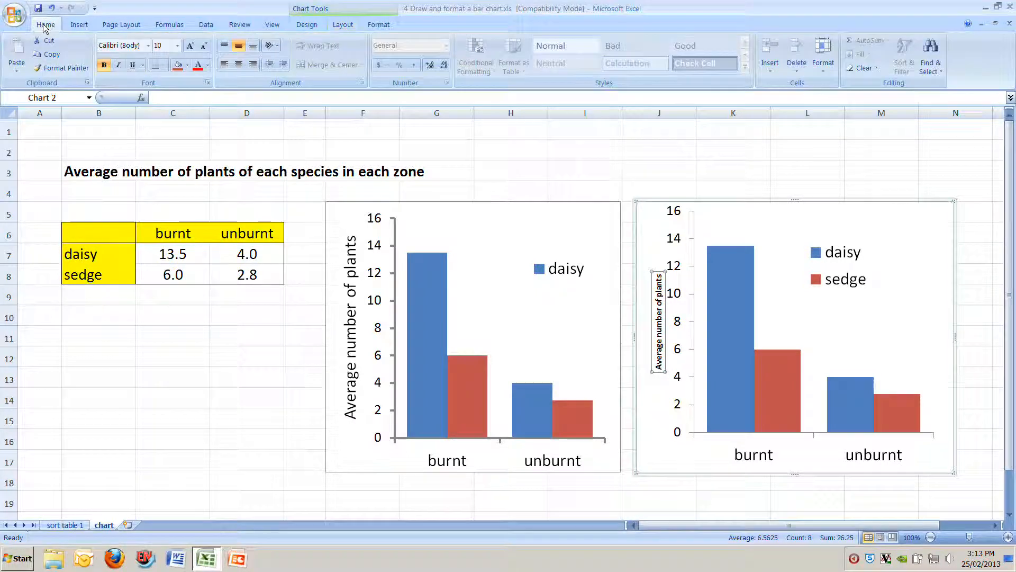
pyautogui.click(190, 47)
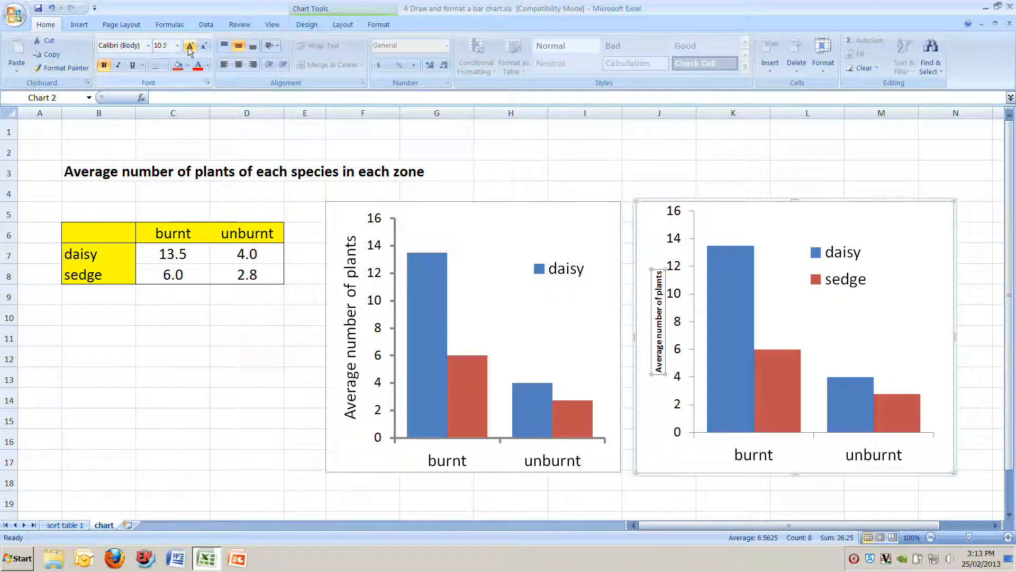
pyautogui.click(190, 47)
pyautogui.click(190, 46)
pyautogui.click(190, 47)
pyautogui.click(190, 46)
pyautogui.click(190, 47)
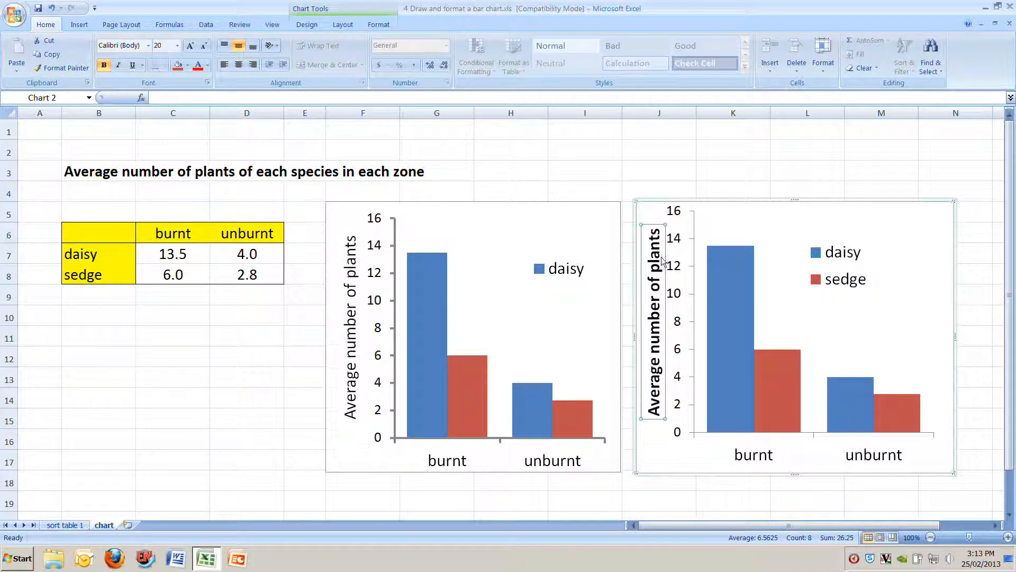
pyautogui.click(106, 66)
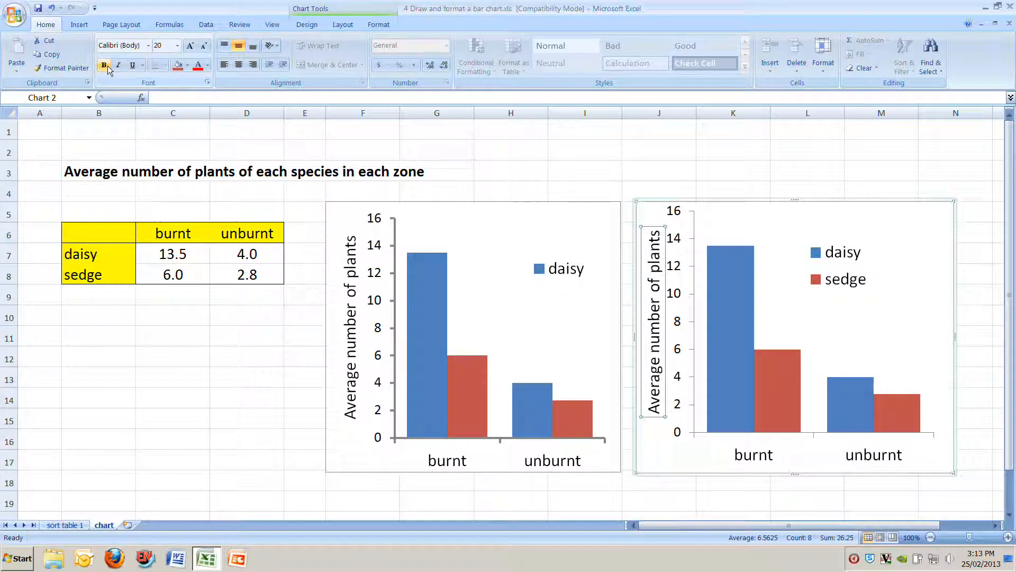
# Step: Narrow the plot area slightly from its left edge and move the vertical axis title away from the axis numbers
pyautogui.click(789, 303)
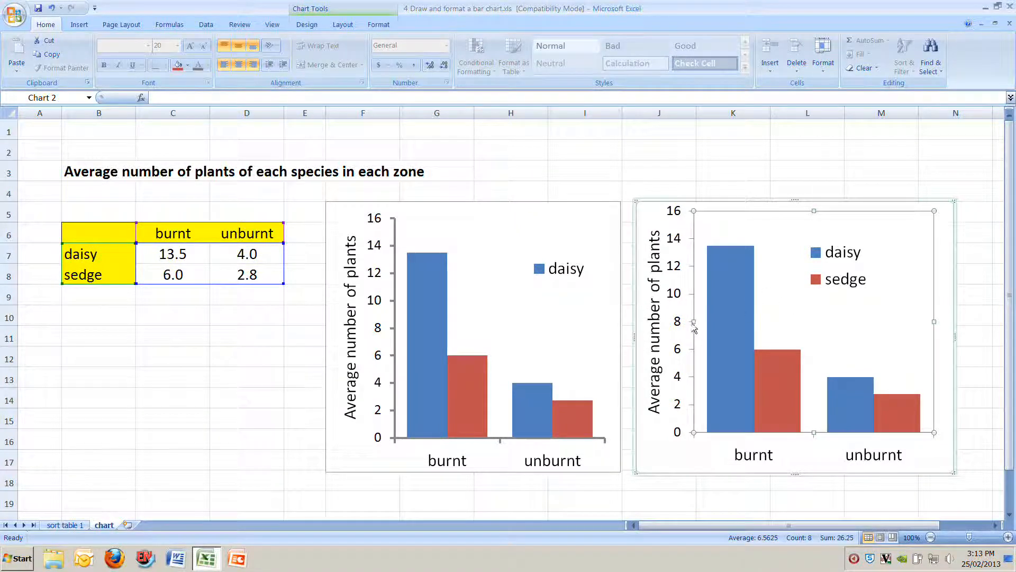
pyautogui.moveTo(694, 323); pyautogui.dragTo(703, 323)
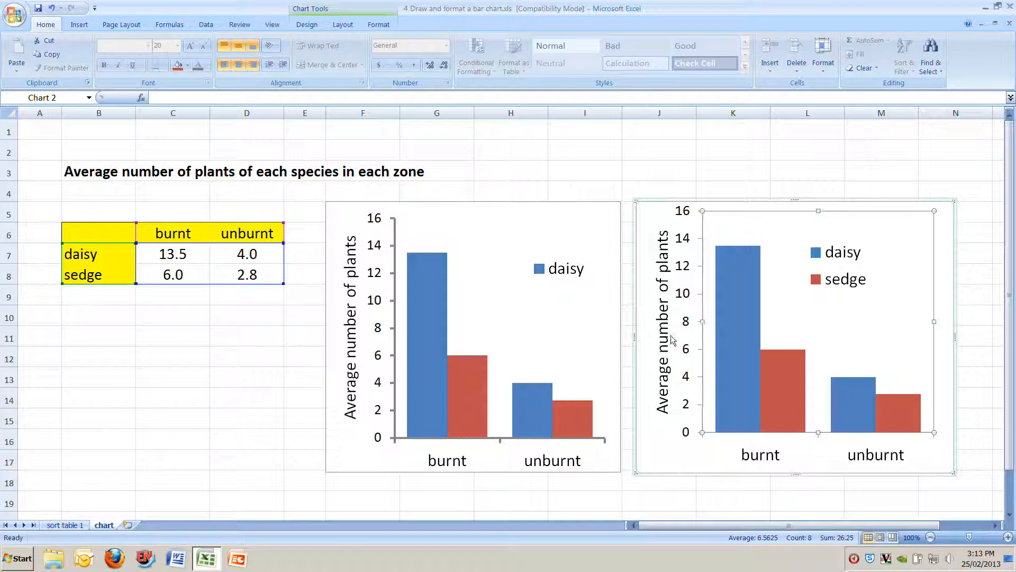
pyautogui.click(667, 341)
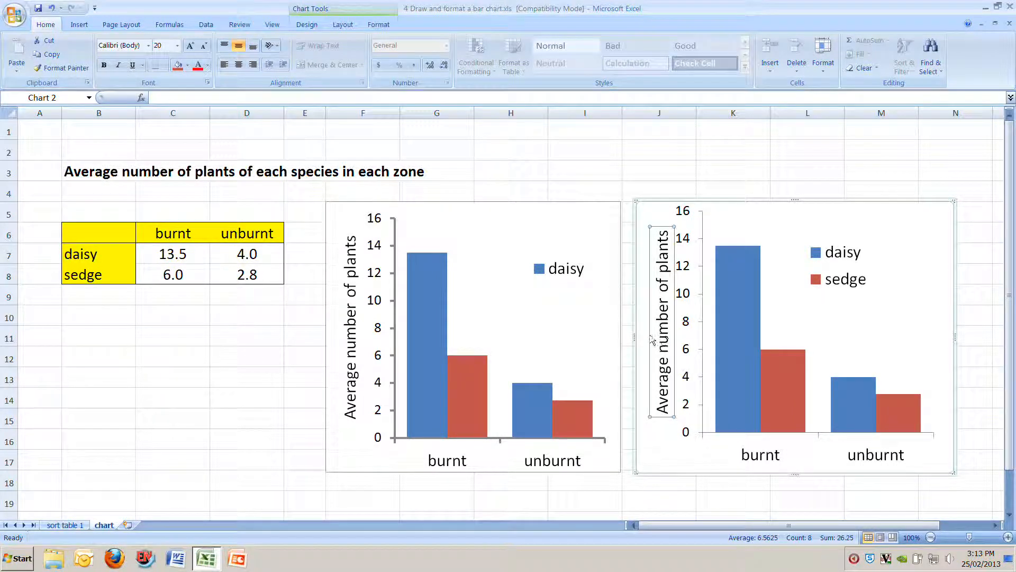
pyautogui.moveTo(650, 337); pyautogui.dragTo(644, 341)
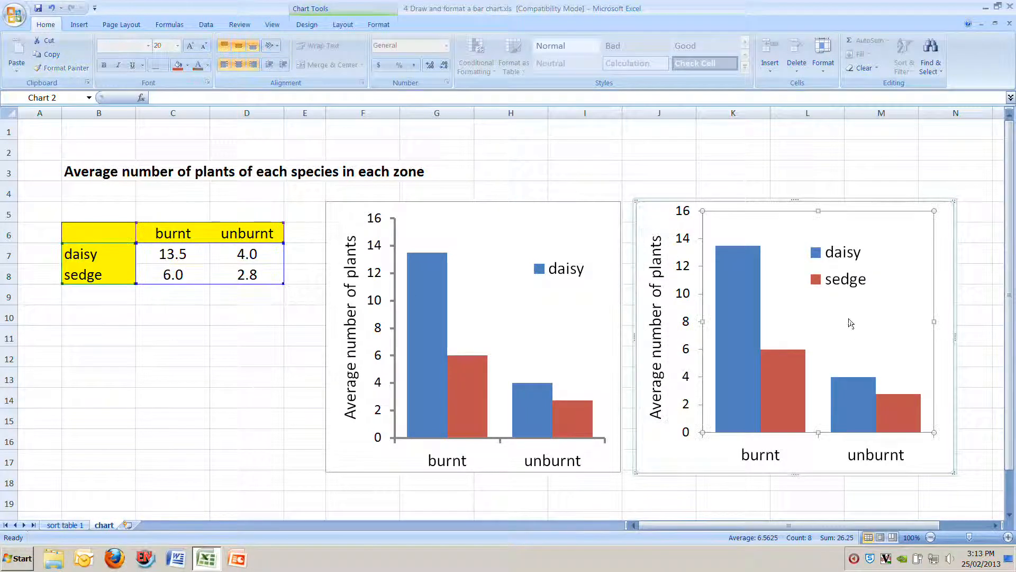
# Step: Move the daisy and sedge legend to the upper right corner of the new chart's plot area
pyautogui.click(842, 289)
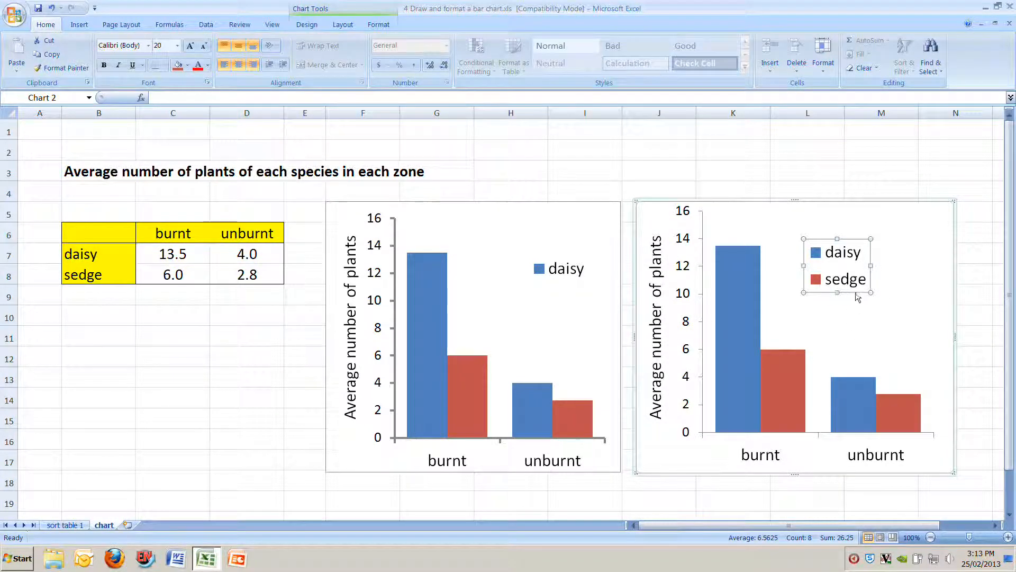
pyautogui.moveTo(903, 284); pyautogui.dragTo(899, 286)
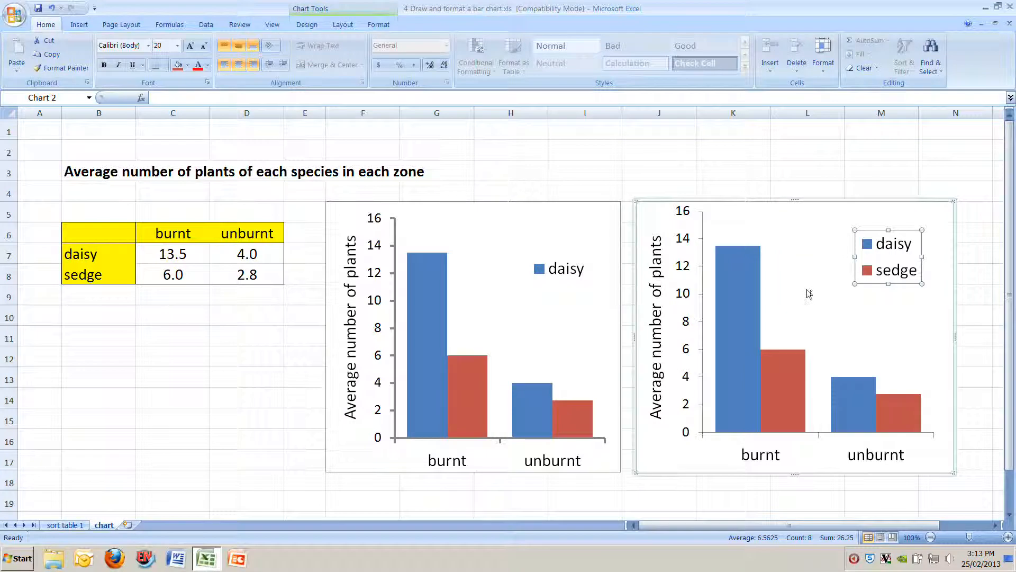
pyautogui.click(821, 322)
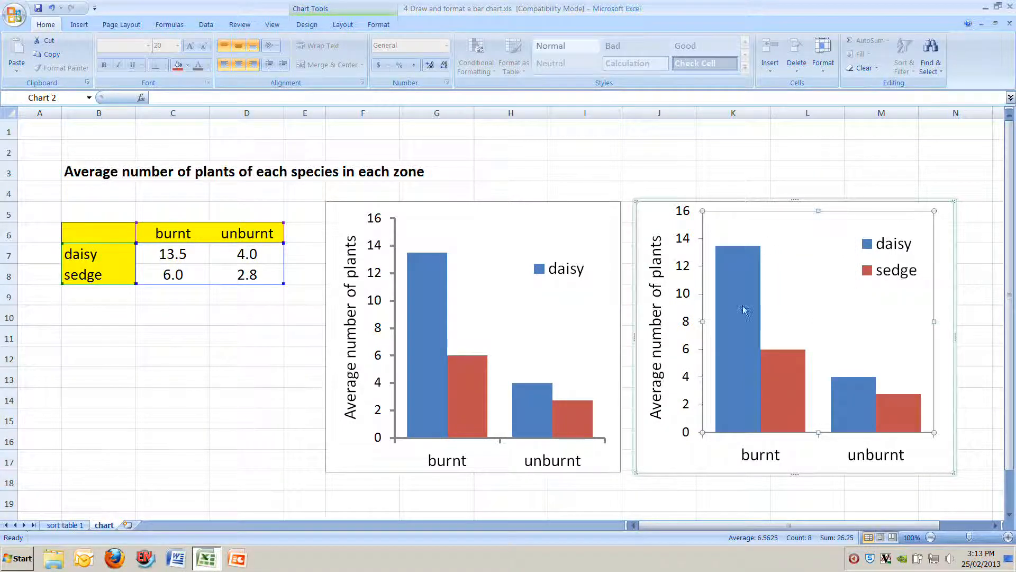
# Step: Set the line width of the new chart's vertical axis to 2 pt
pyautogui.click(654, 152)
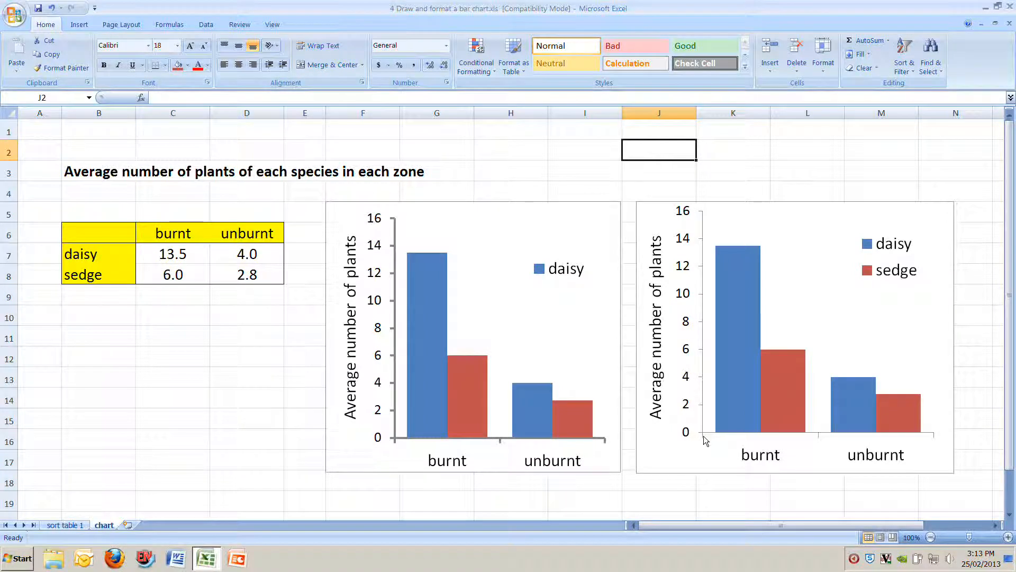
pyautogui.click(699, 405)
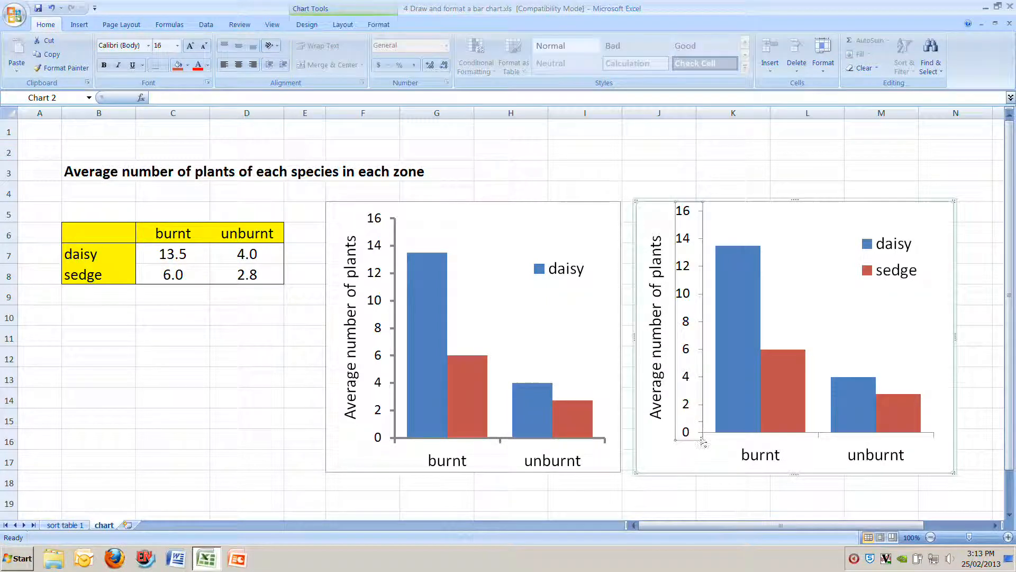
pyautogui.rightClick(703, 236)
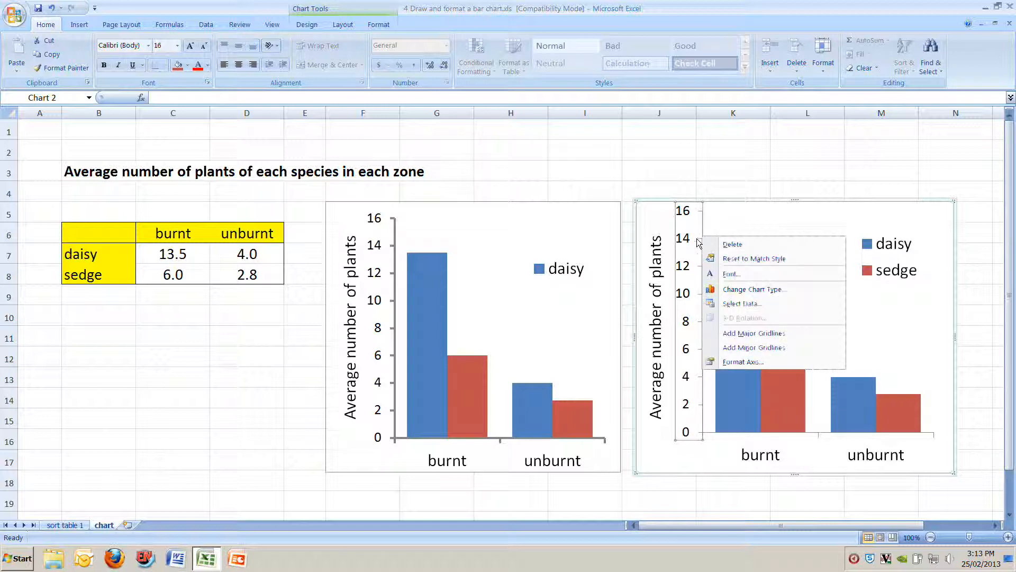
pyautogui.click(741, 364)
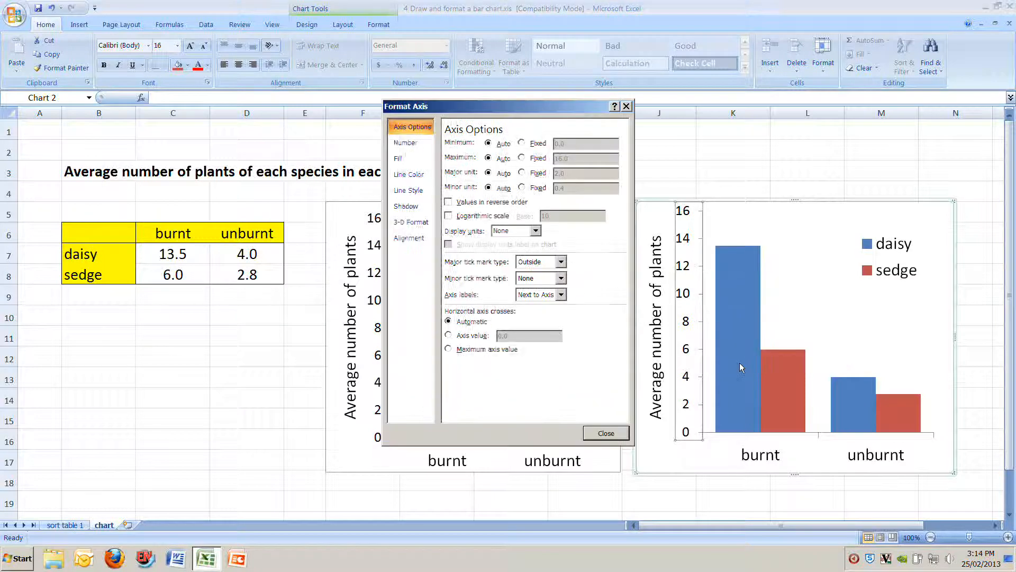
pyautogui.click(418, 144)
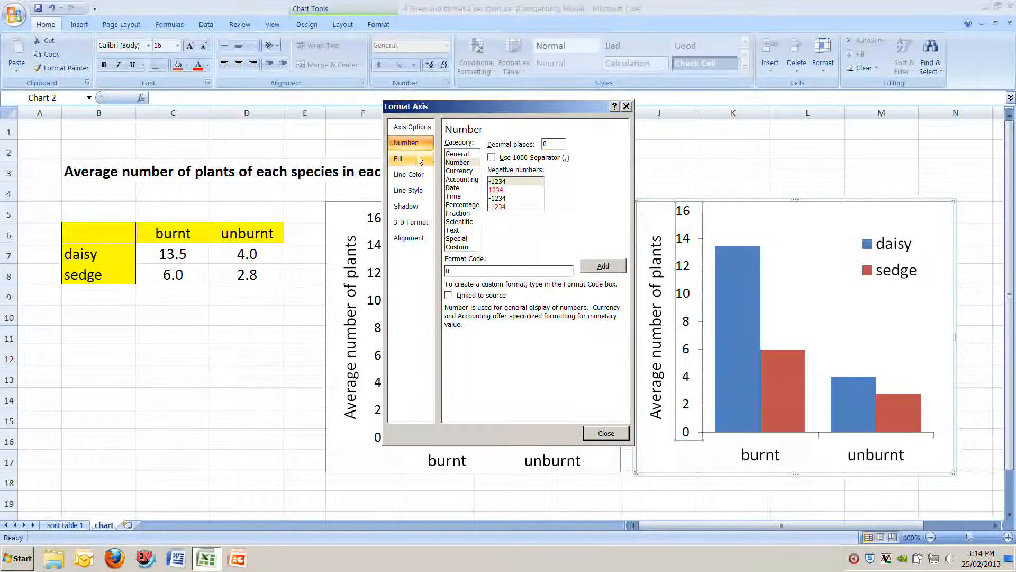
pyautogui.click(418, 157)
pyautogui.click(418, 175)
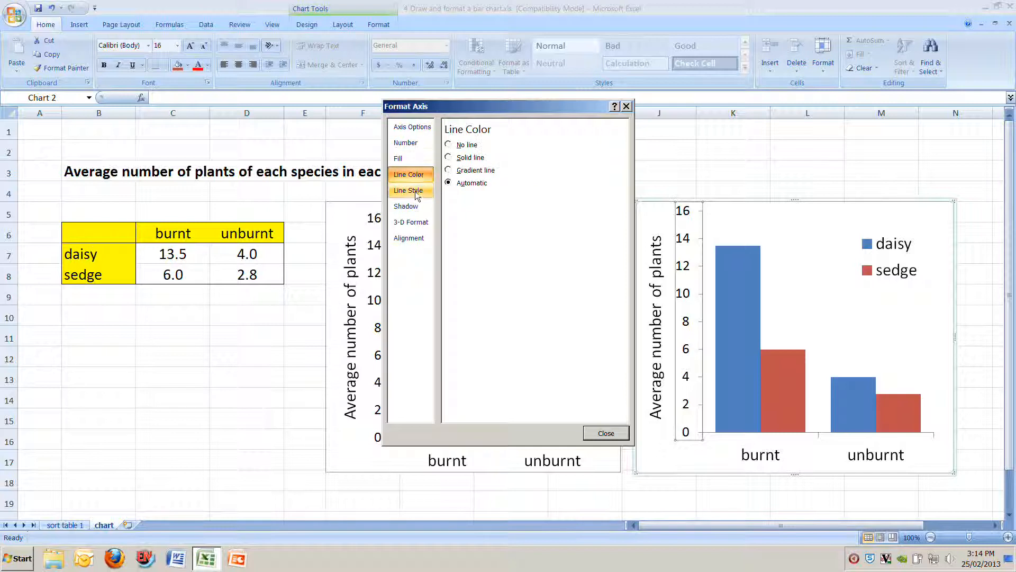
pyautogui.click(417, 195)
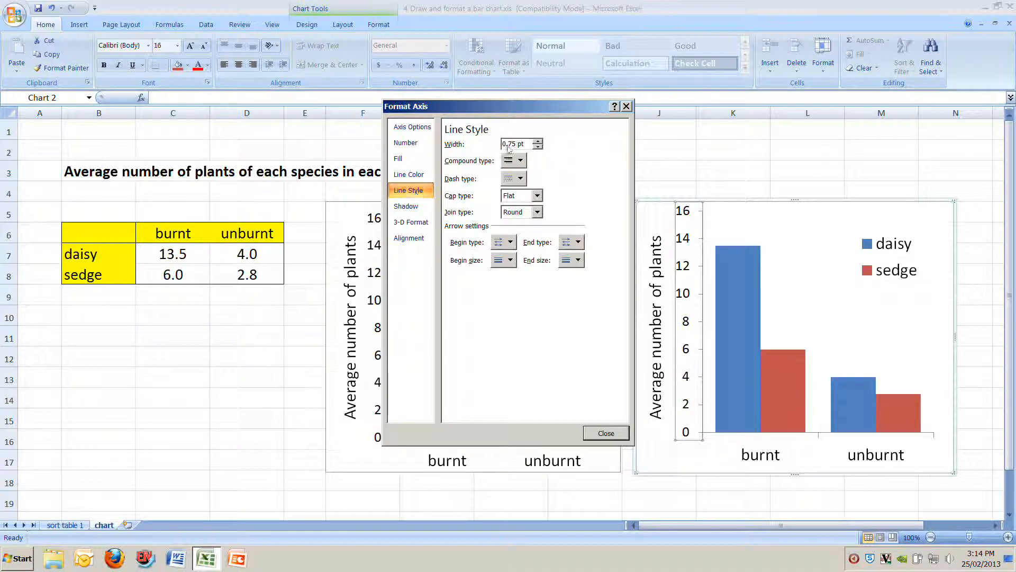
pyautogui.click(538, 142)
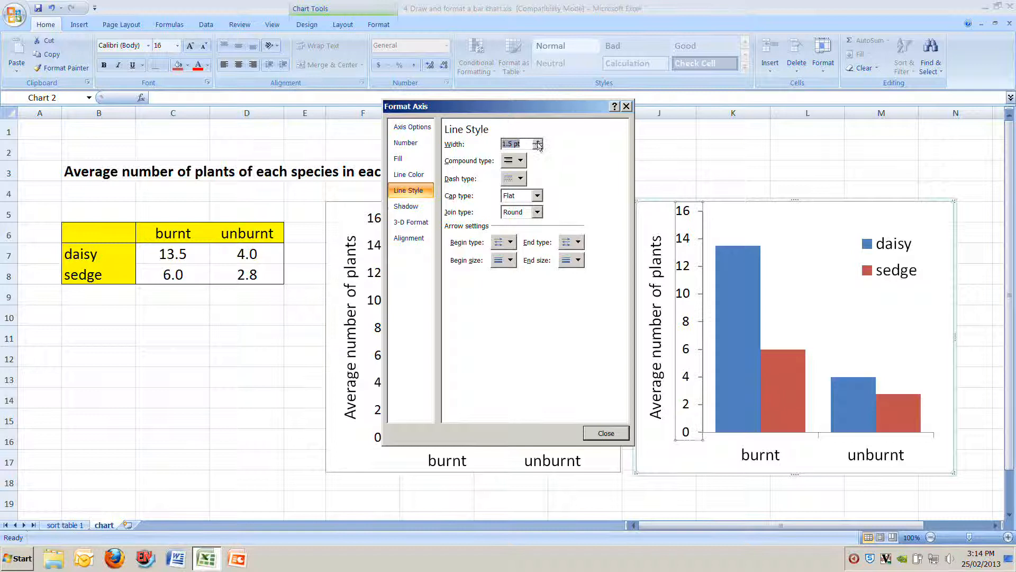
pyautogui.click(538, 141)
pyautogui.click(538, 141)
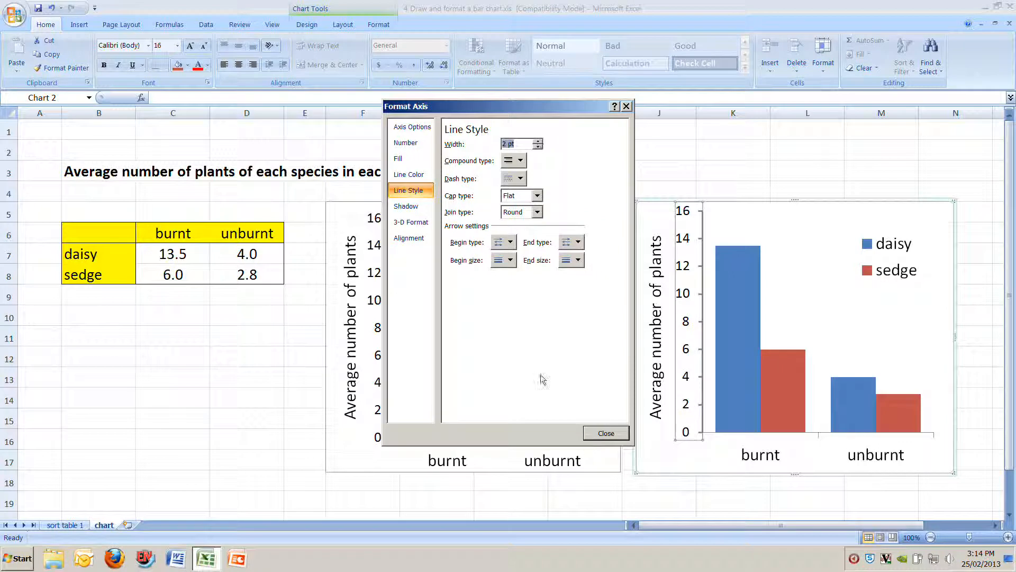
# Step: Color the new chart's vertical axis line solid black and finish formatting that axis
pyautogui.click(413, 176)
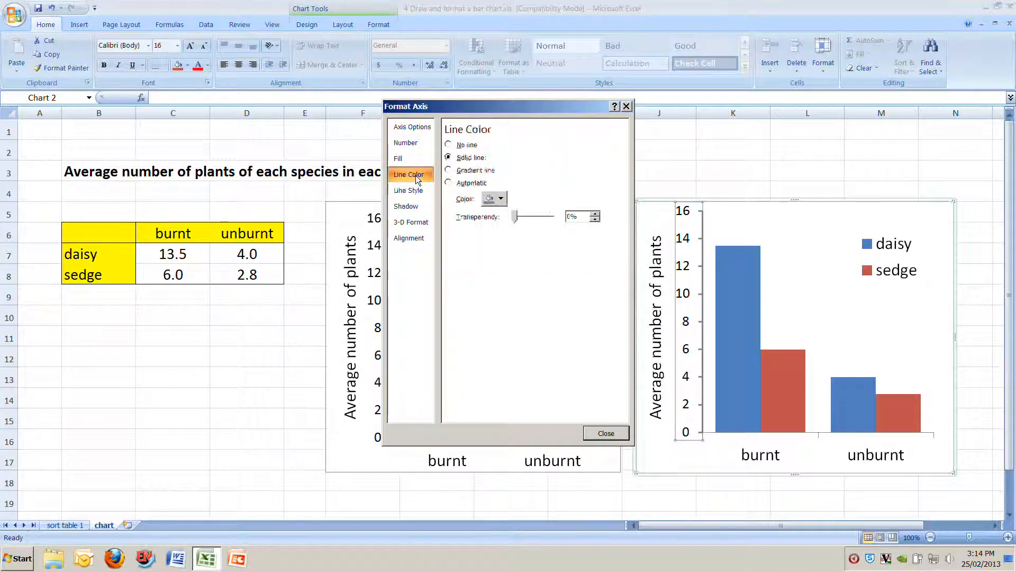
pyautogui.click(501, 200)
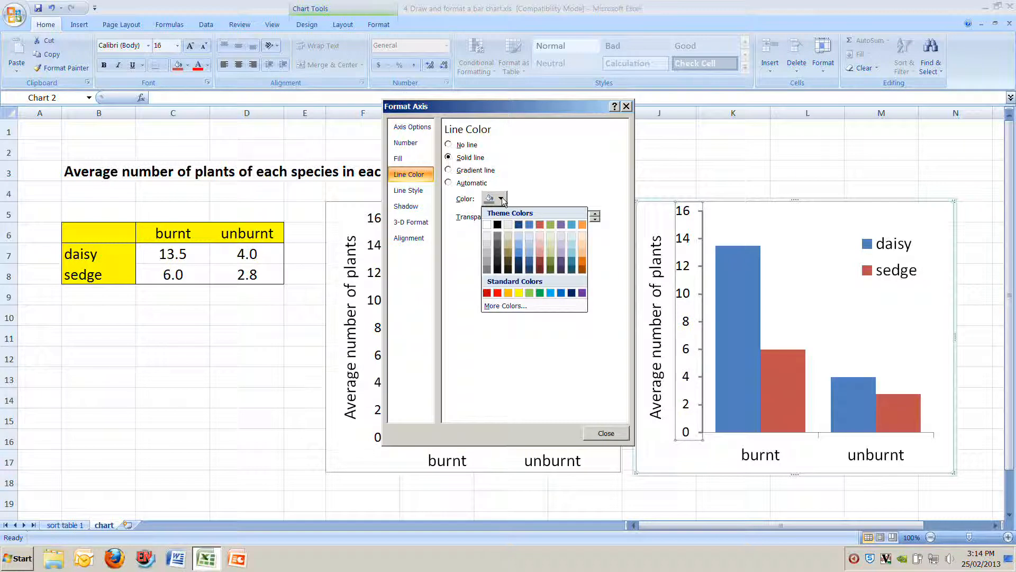
pyautogui.click(498, 226)
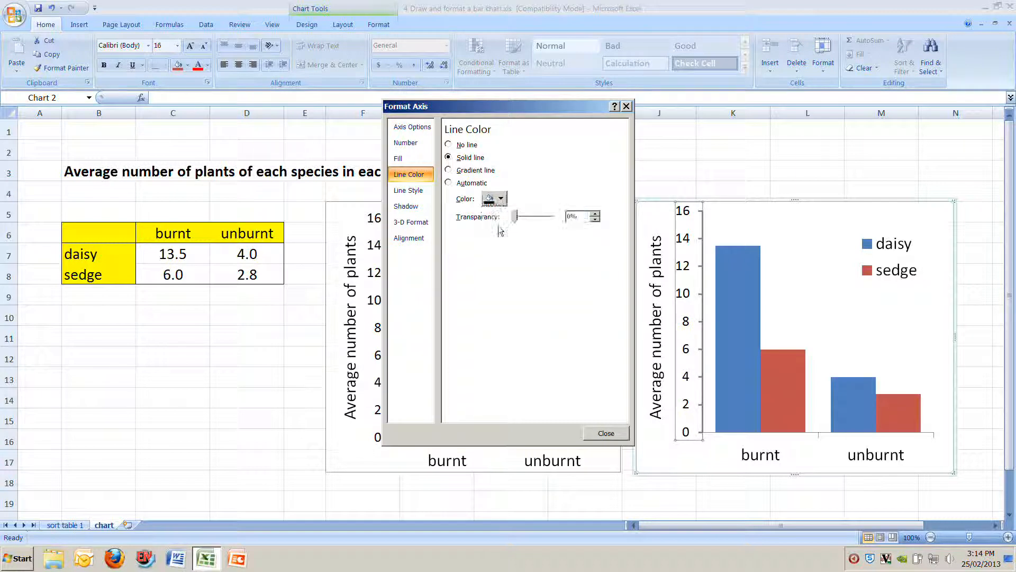
pyautogui.click(603, 435)
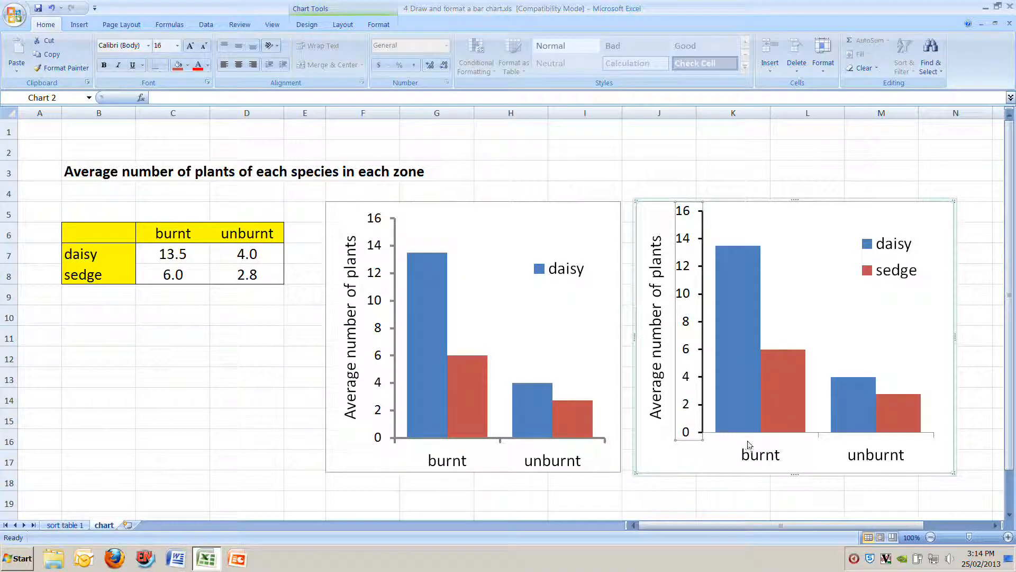
# Step: Give the new chart's horizontal axis a solid black line
pyautogui.click(764, 437)
pyautogui.click(813, 433)
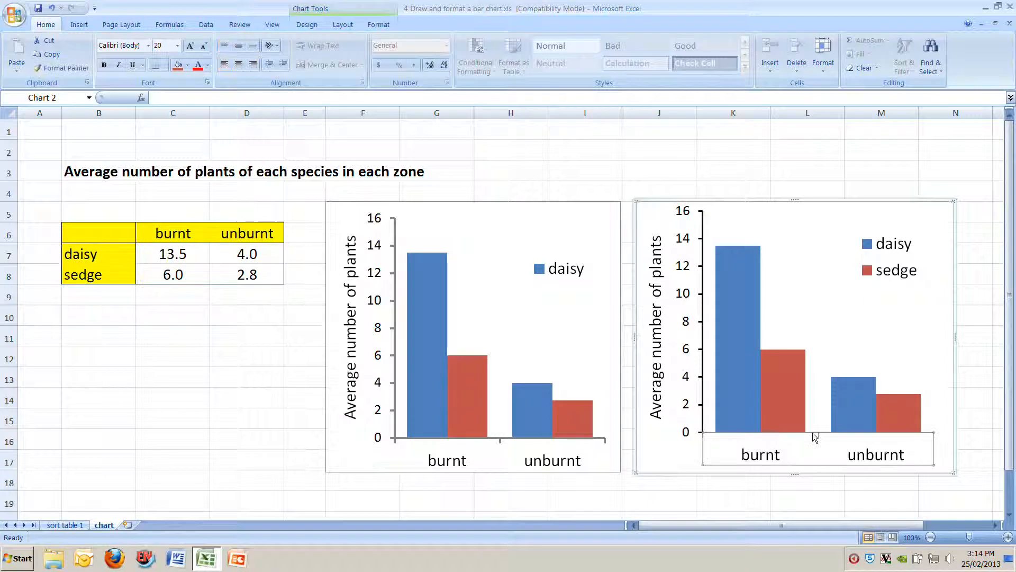
pyautogui.rightClick(814, 433)
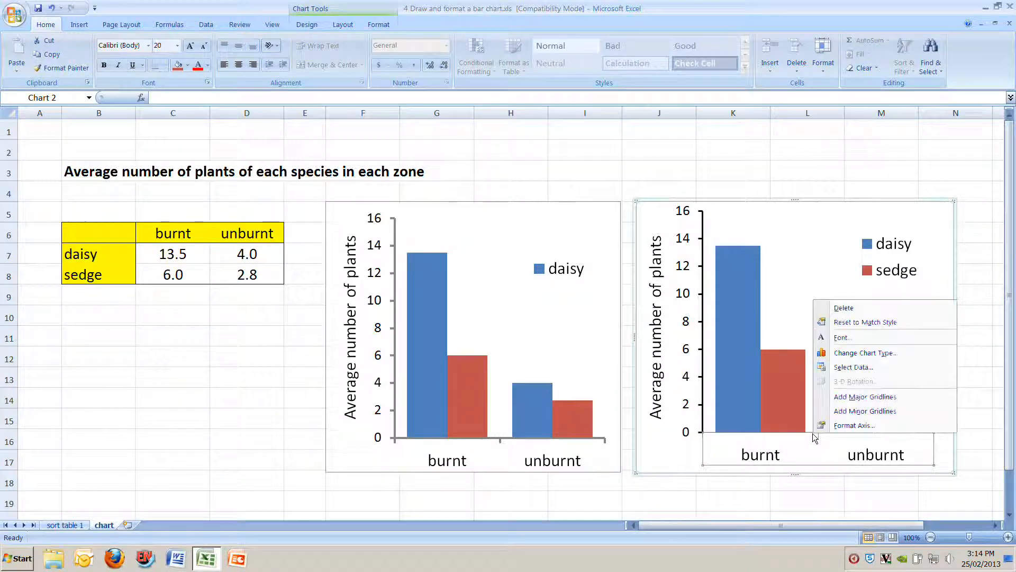
pyautogui.click(846, 427)
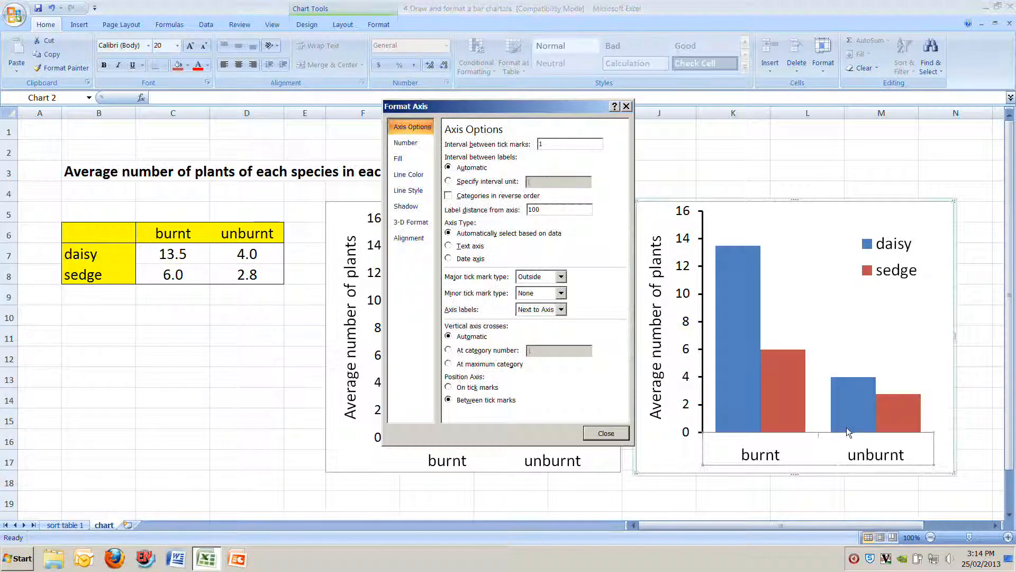
pyautogui.click(409, 175)
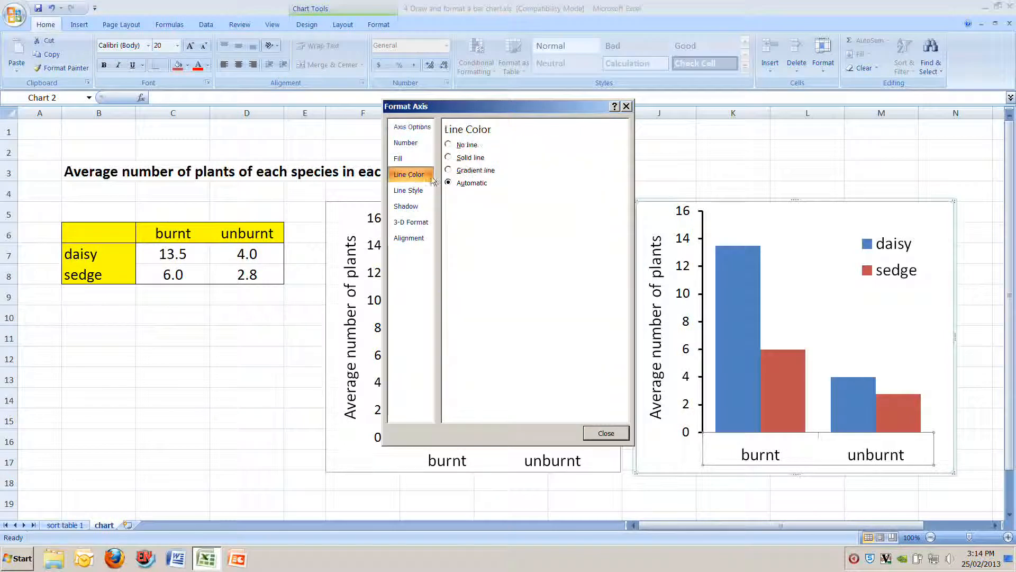
pyautogui.click(460, 159)
pyautogui.click(502, 200)
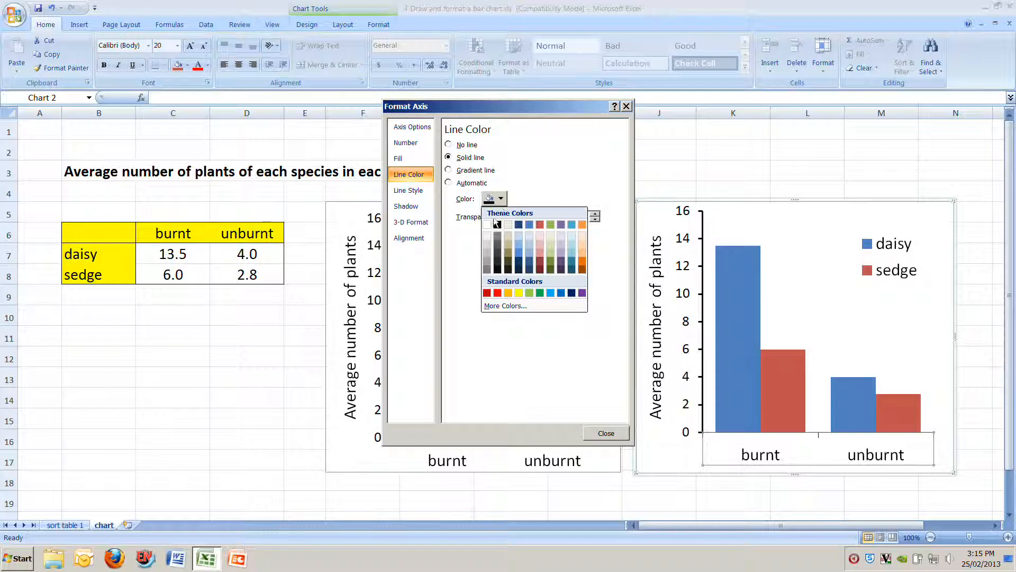
pyautogui.click(498, 225)
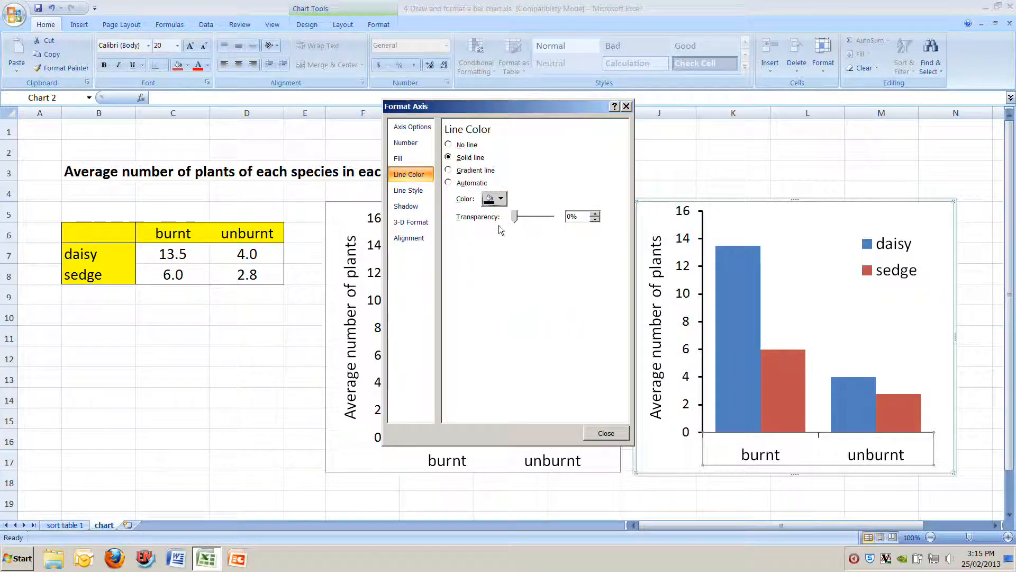
# Step: Set the horizontal axis line width to 2 pt, finish the axis formatting and deselect the chart
pyautogui.click(418, 192)
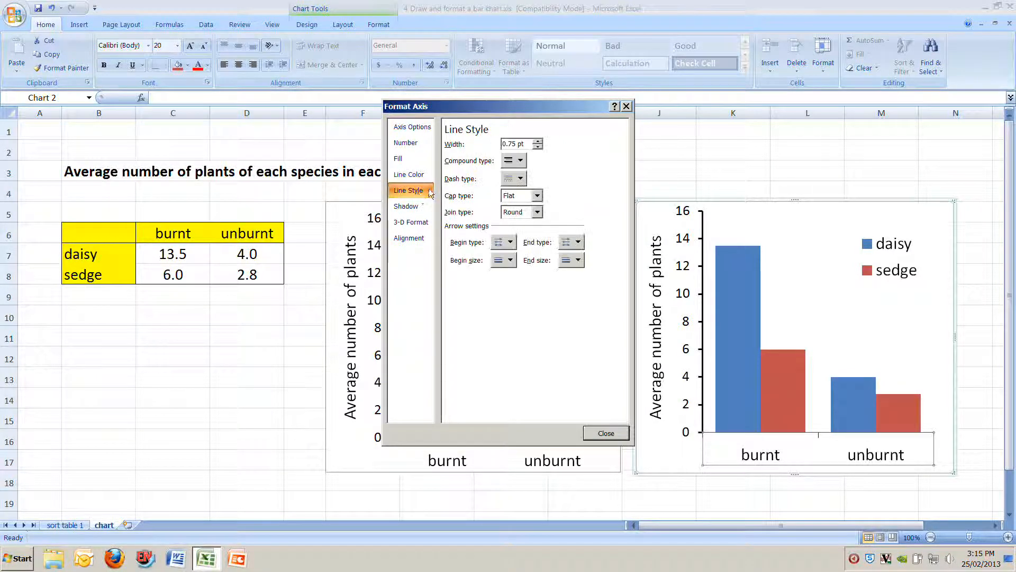
pyautogui.click(538, 141)
pyautogui.click(539, 141)
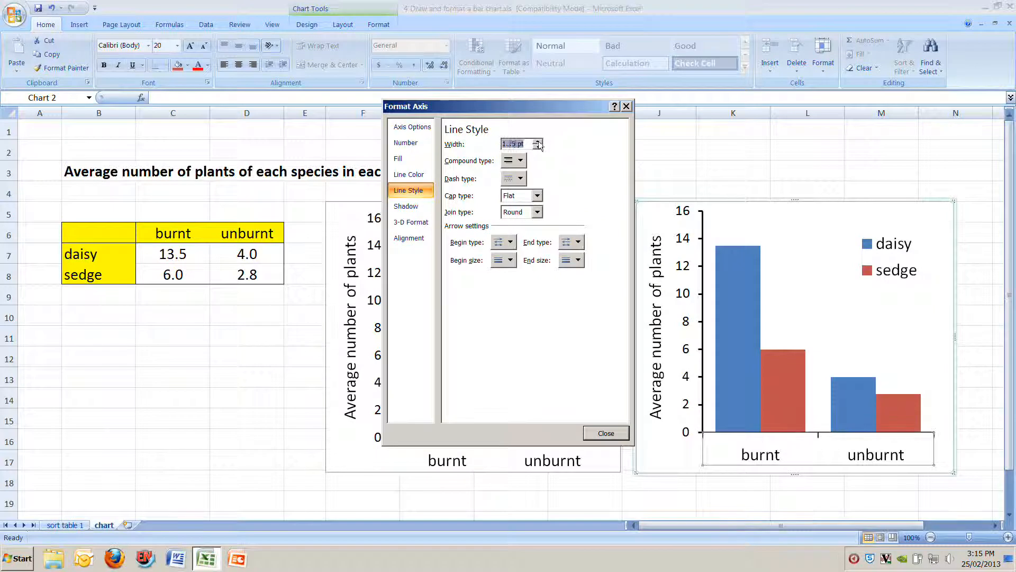
pyautogui.click(538, 141)
pyautogui.click(539, 141)
pyautogui.click(538, 141)
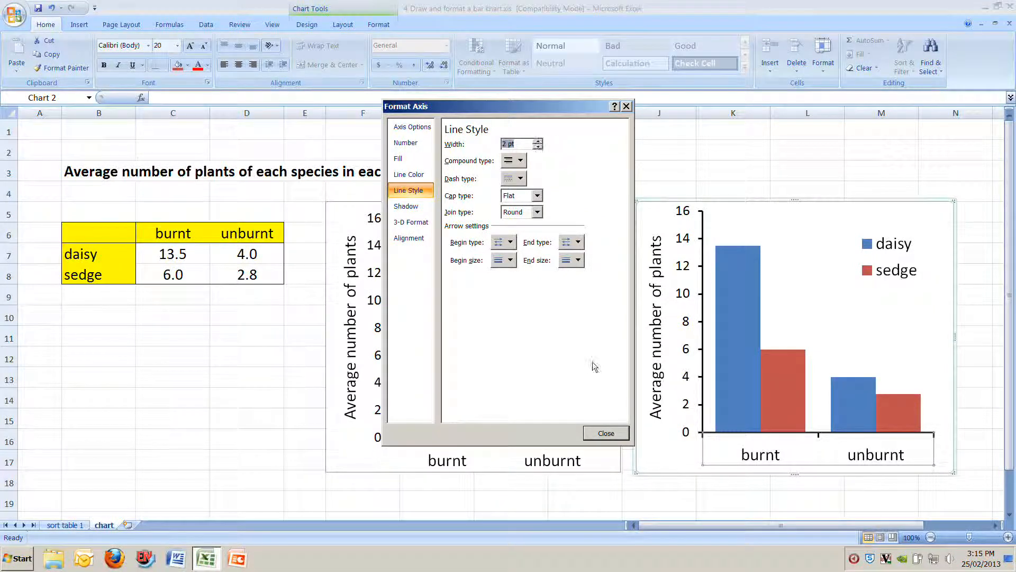
pyautogui.click(600, 433)
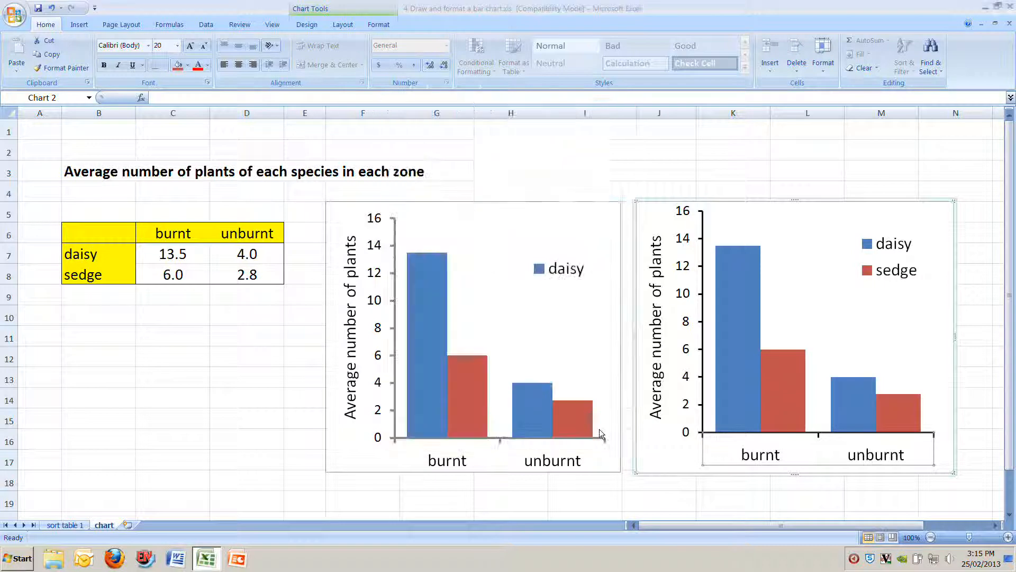
pyautogui.click(713, 162)
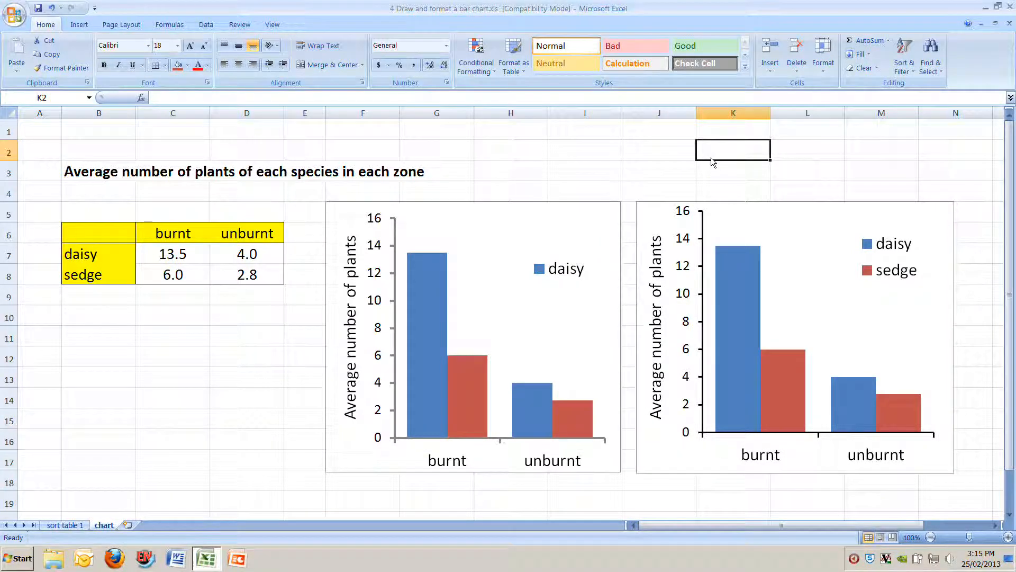